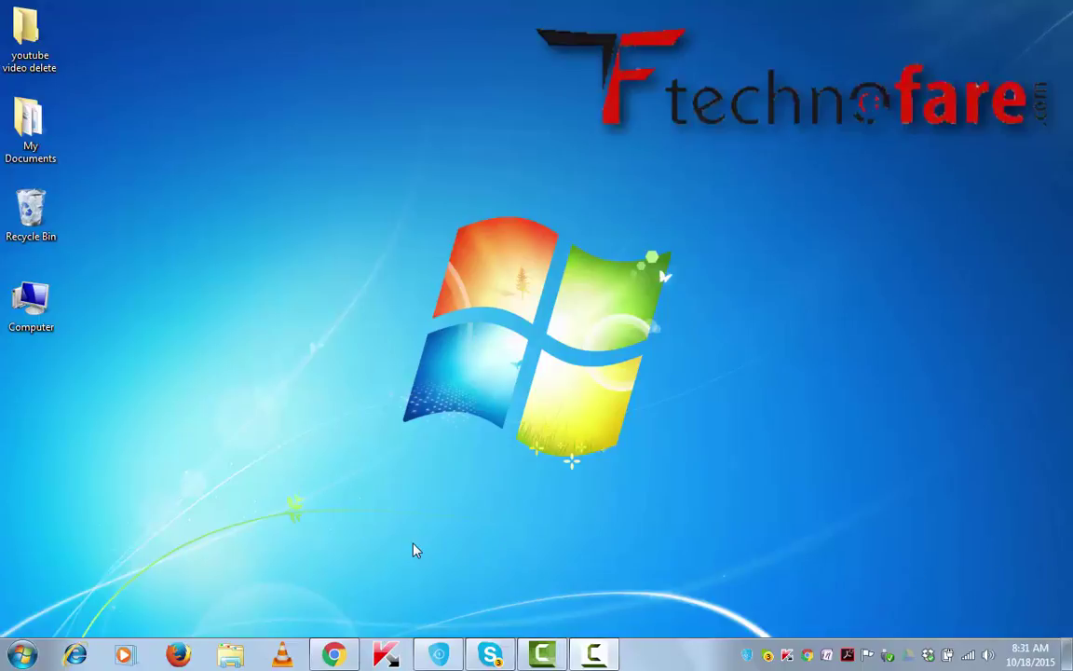
# Launch Google Chrome from the taskbar so it shows the Google India homepage.
pyautogui.click(333, 654)
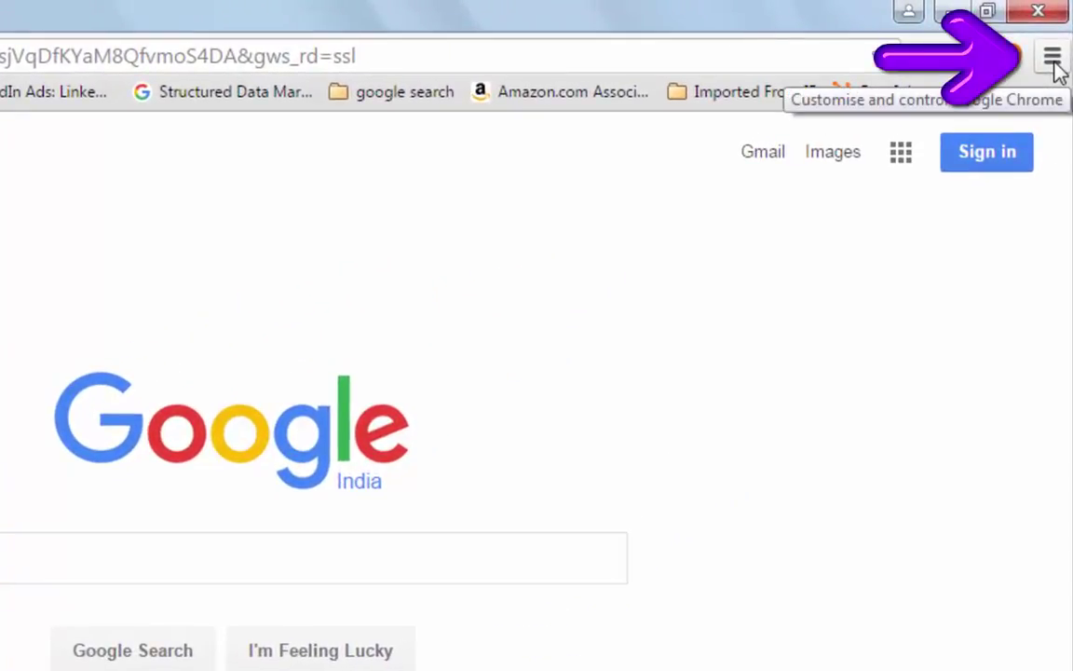
# Open Chrome's Settings page from the main browser menu.
pyautogui.click(1052, 61)
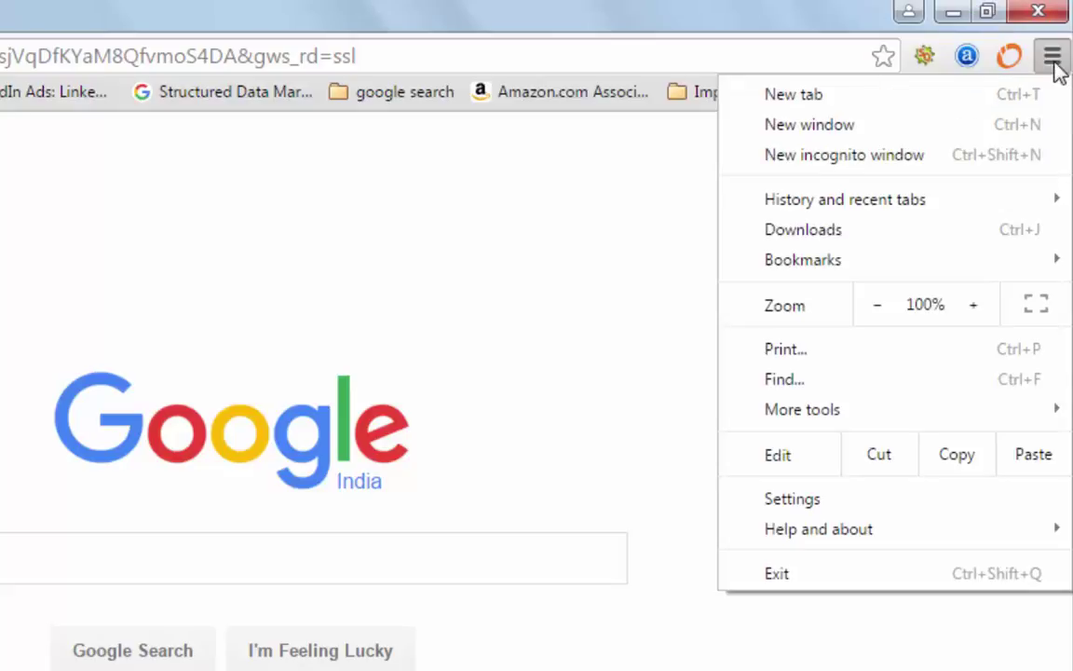
pyautogui.click(842, 507)
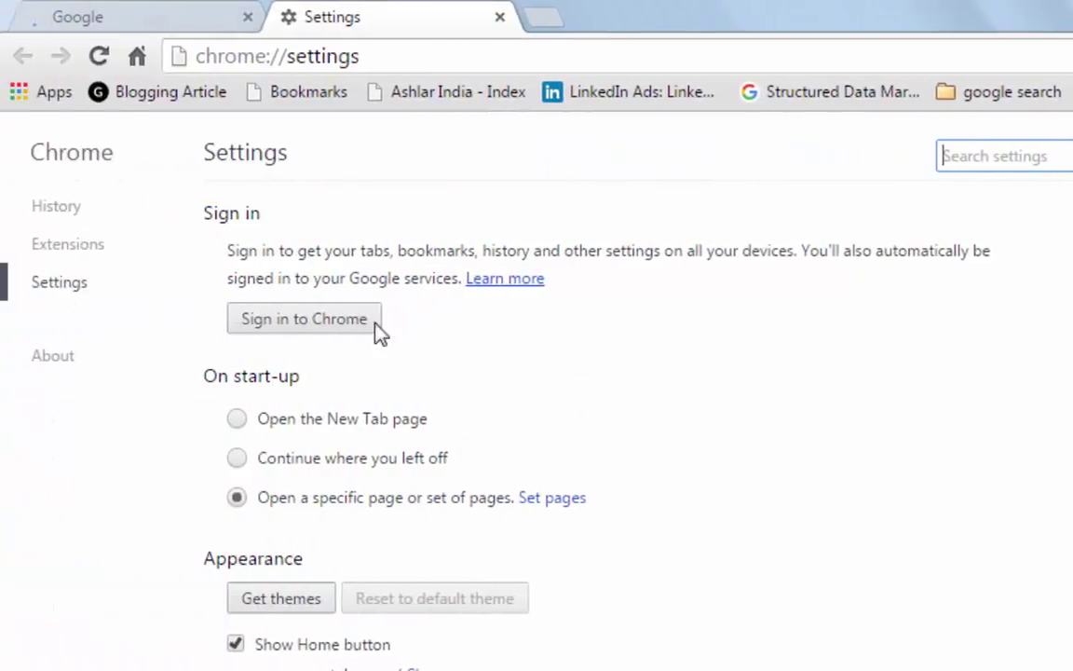
# Go to the Extensions page and remove the Block Sender extension, confirming the removal.
pyautogui.click(65, 246)
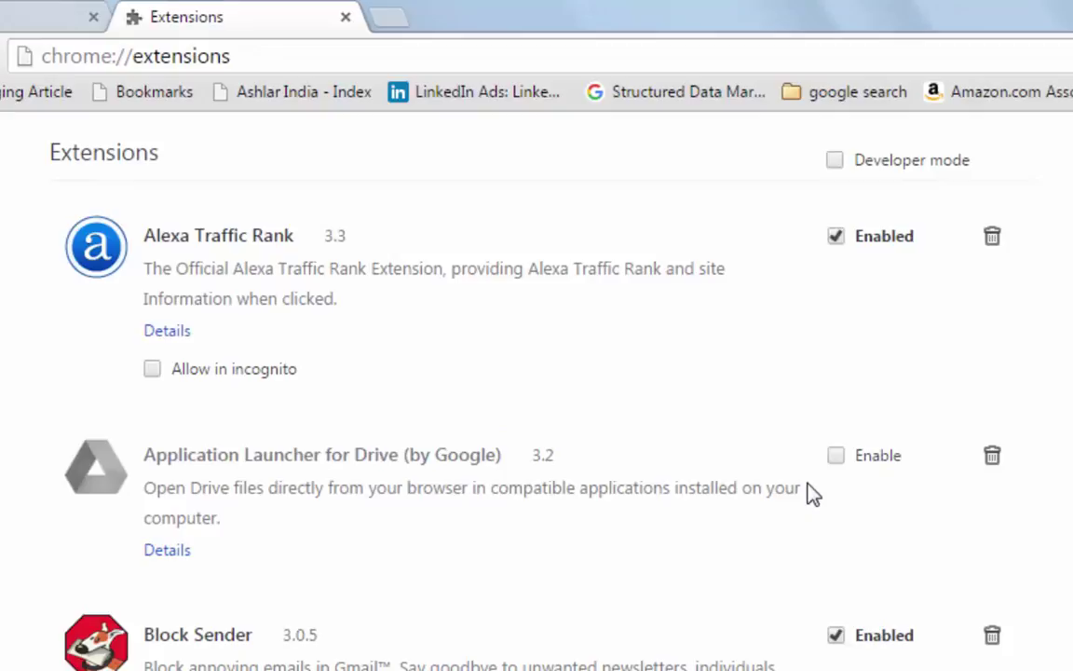
pyautogui.scroll(-2, 811, 494)
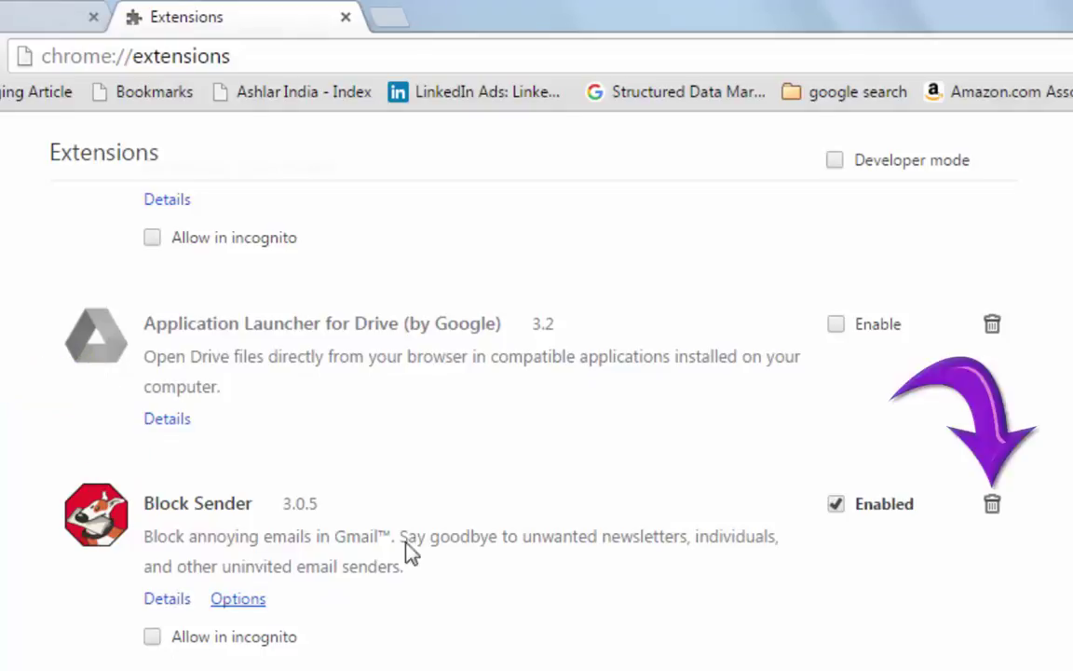
pyautogui.click(993, 505)
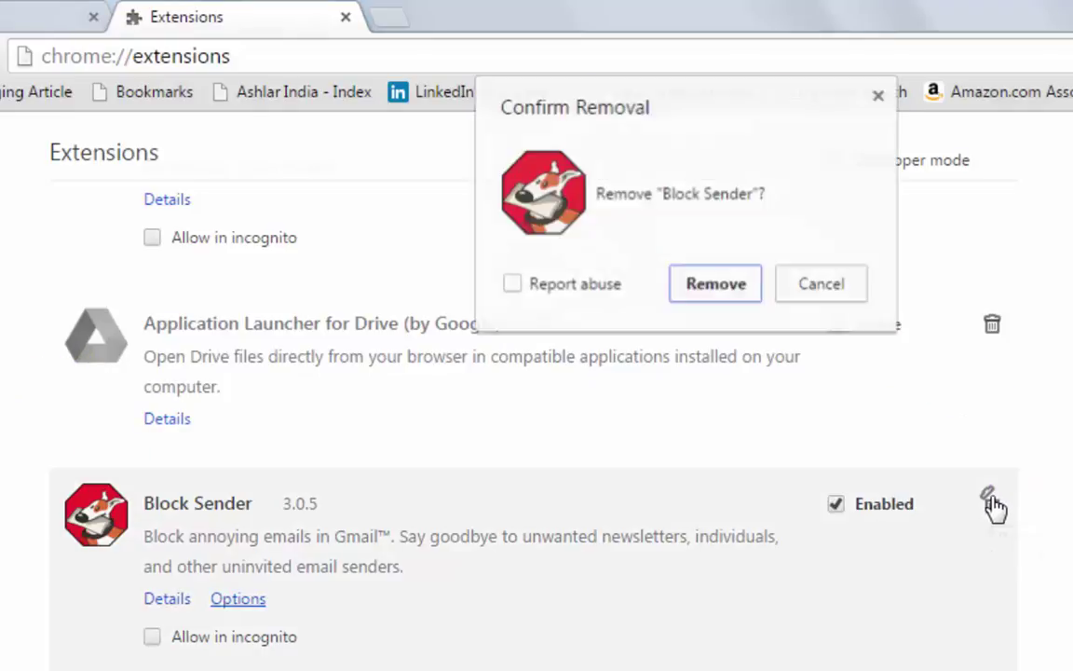
pyautogui.click(723, 294)
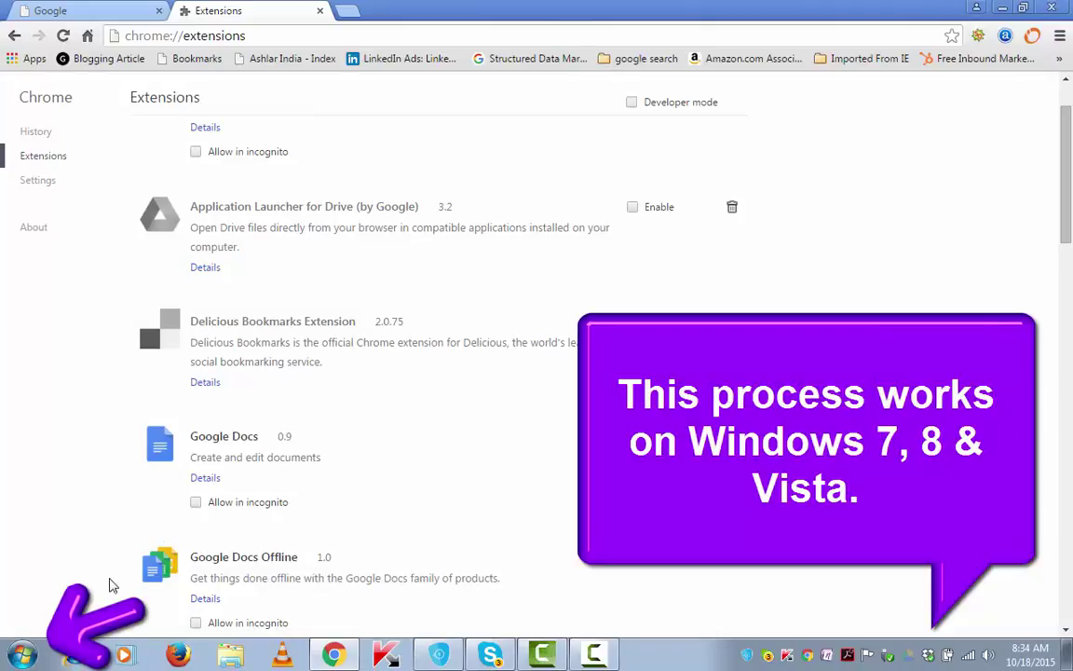
pyautogui.click(24, 656)
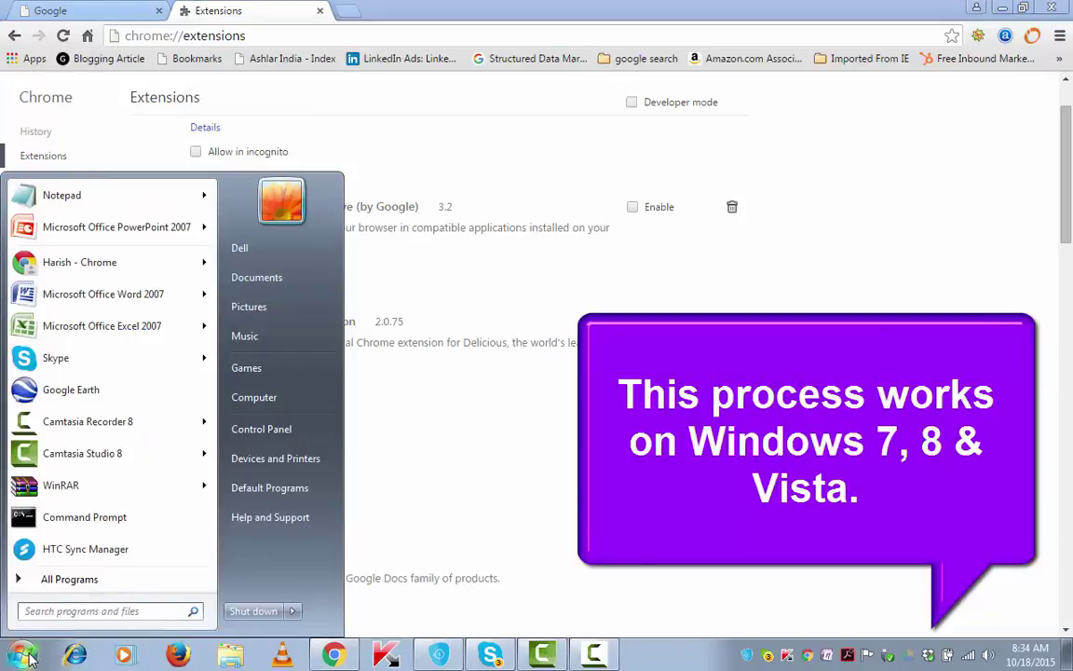
pyautogui.click(274, 433)
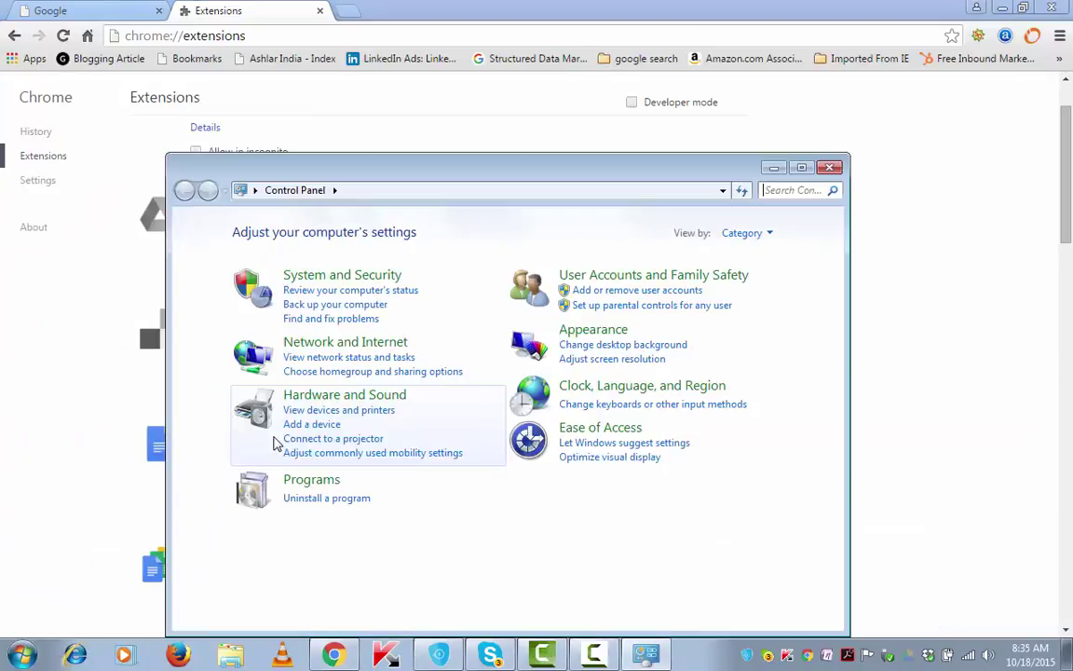
pyautogui.click(831, 169)
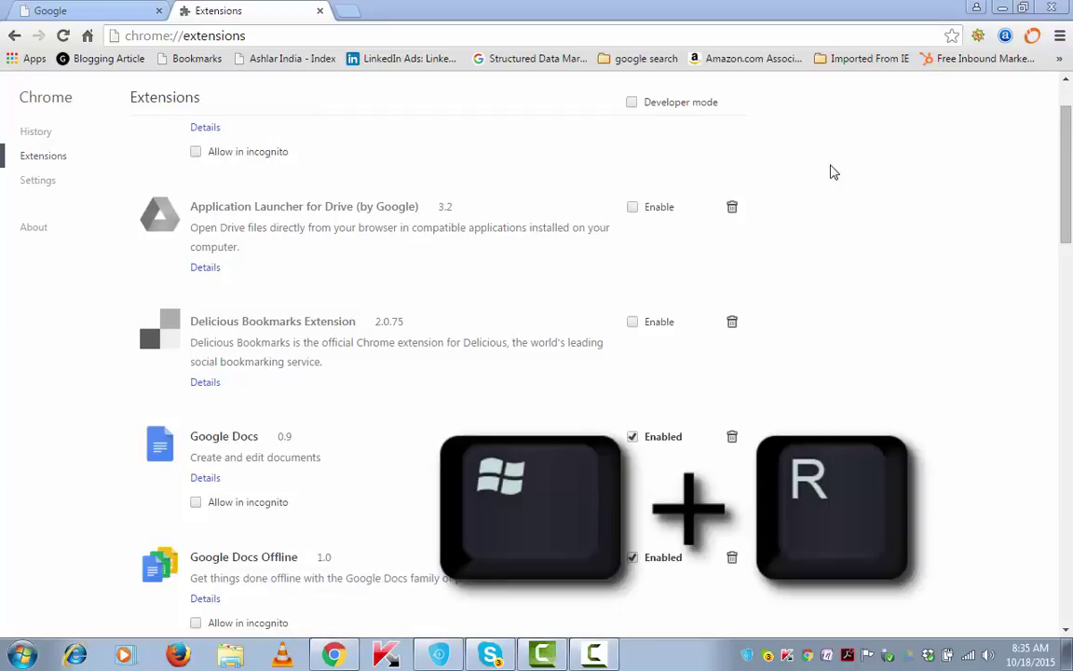
# Launch Control Panel through the Run prompt.
pyautogui.press('super+r')
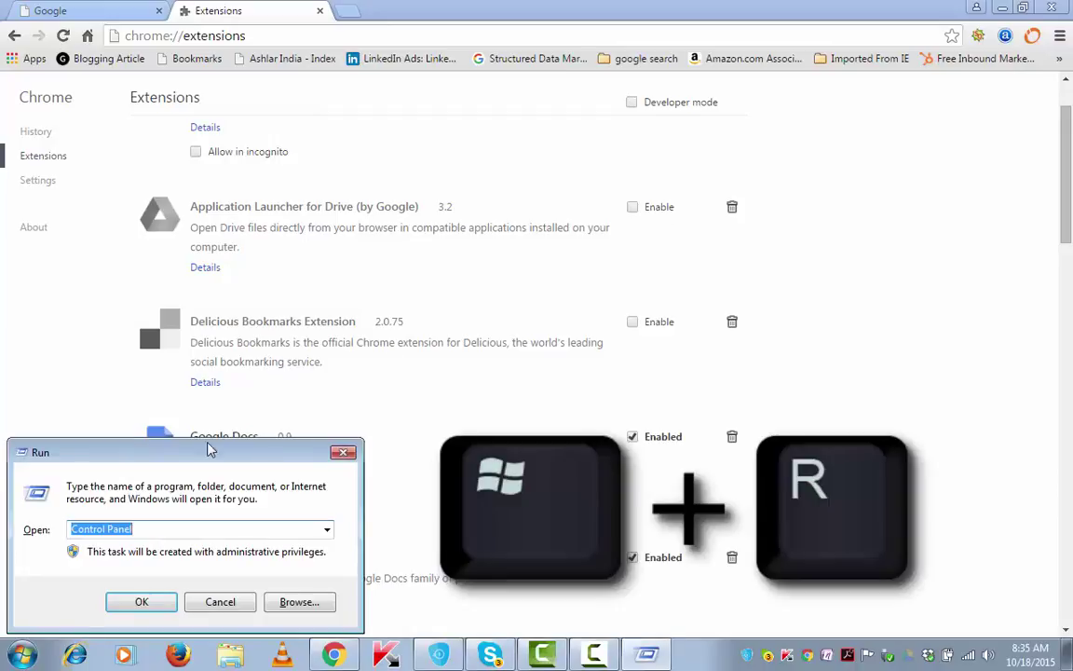
pyautogui.moveTo(232, 450); pyautogui.dragTo(406, 214)
pyautogui.click(370, 292)
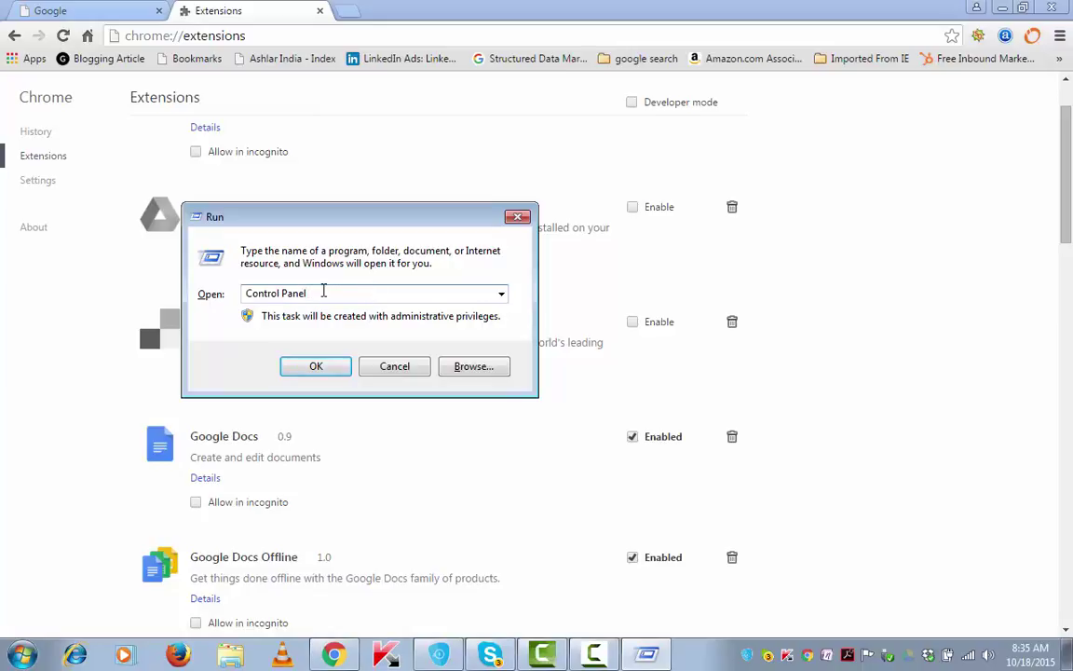
pyautogui.moveTo(326, 292); pyautogui.dragTo(188, 267)
pyautogui.click(308, 367)
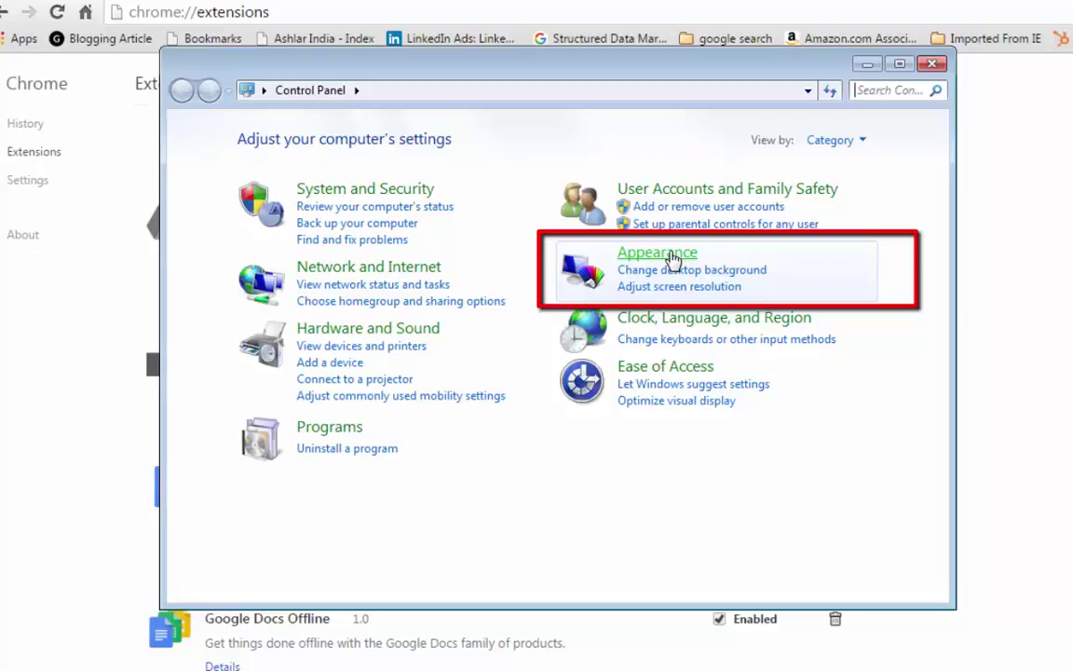
# In the maximized Control Panel, open Appearance and then Folder Options.
pyautogui.click(673, 257)
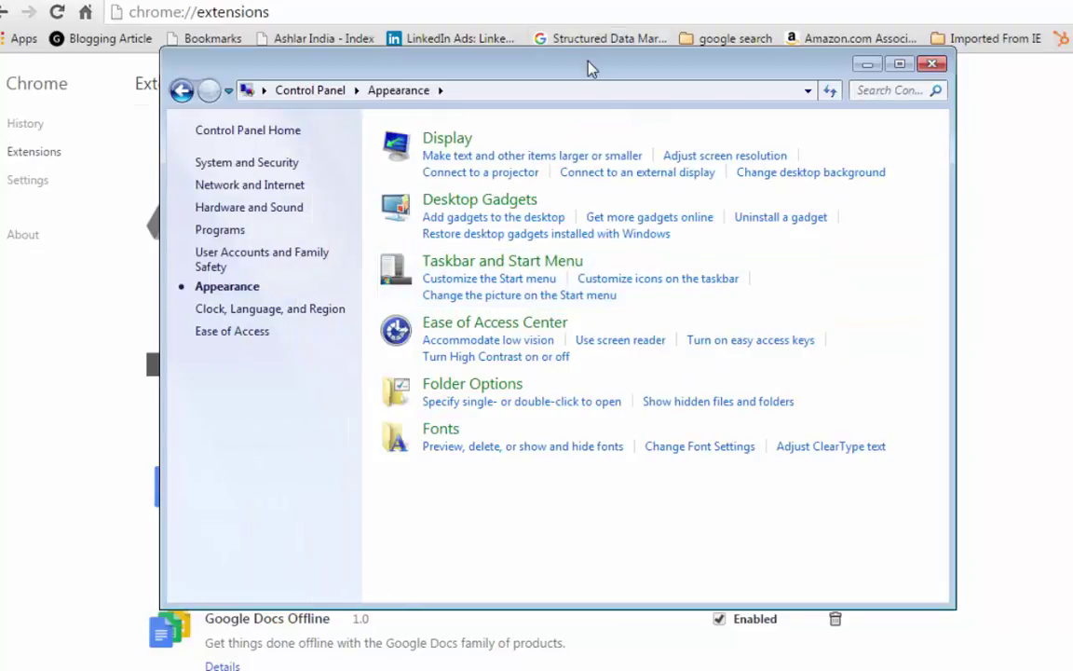
pyautogui.doubleClick(588, 68)
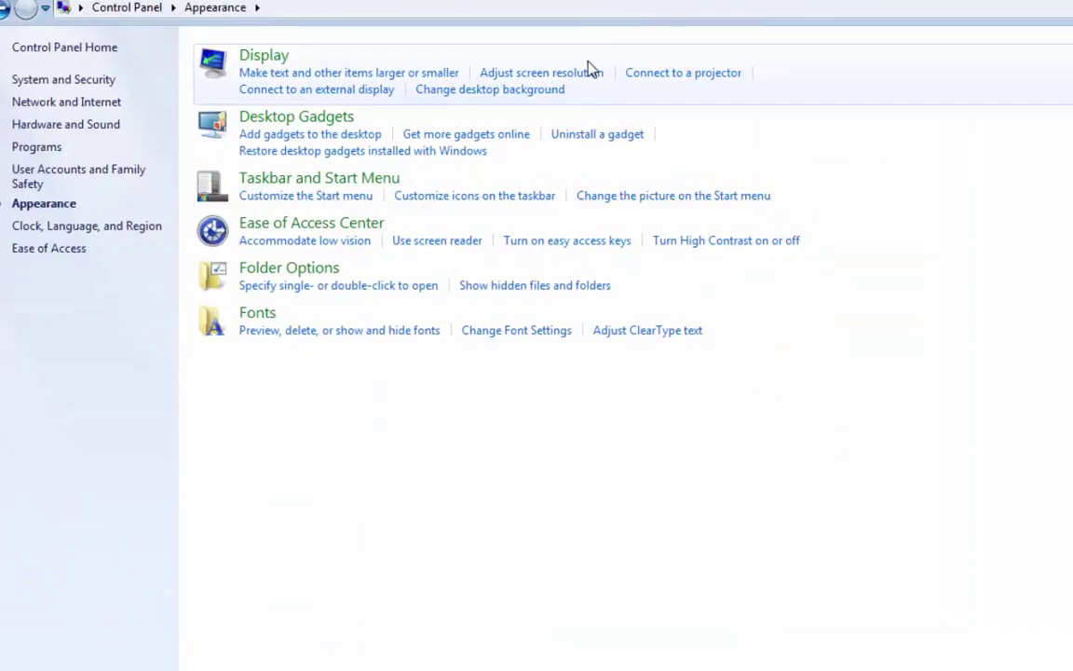
pyautogui.click(312, 269)
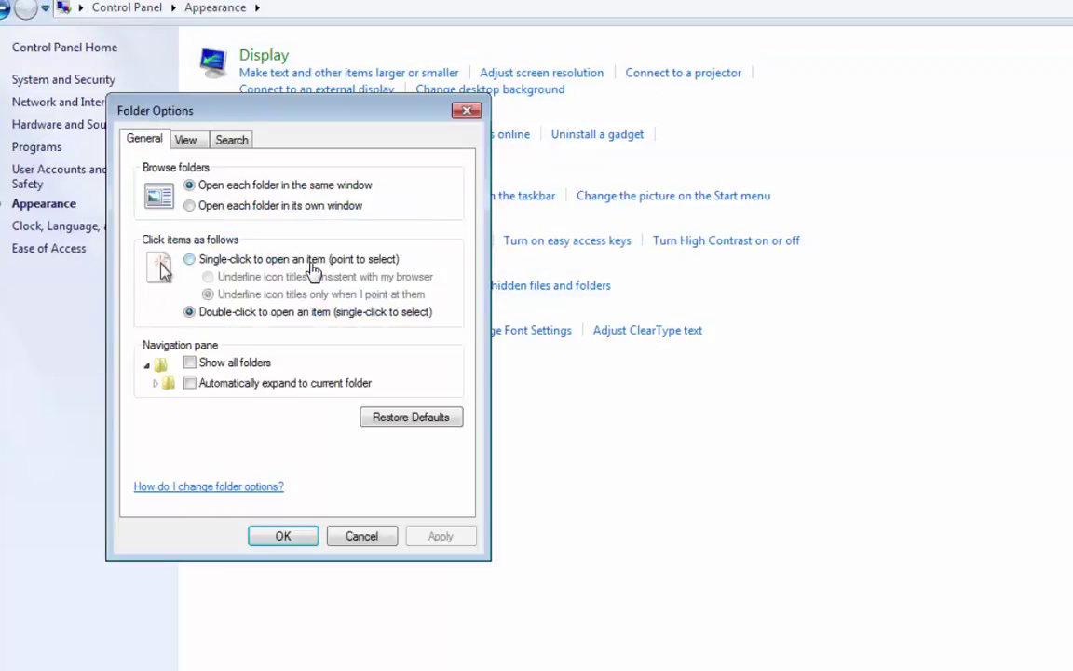
# On the View tab, choose 'Show hidden files, folders, and drives', apply it and close the dialog with OK.
pyautogui.click(186, 142)
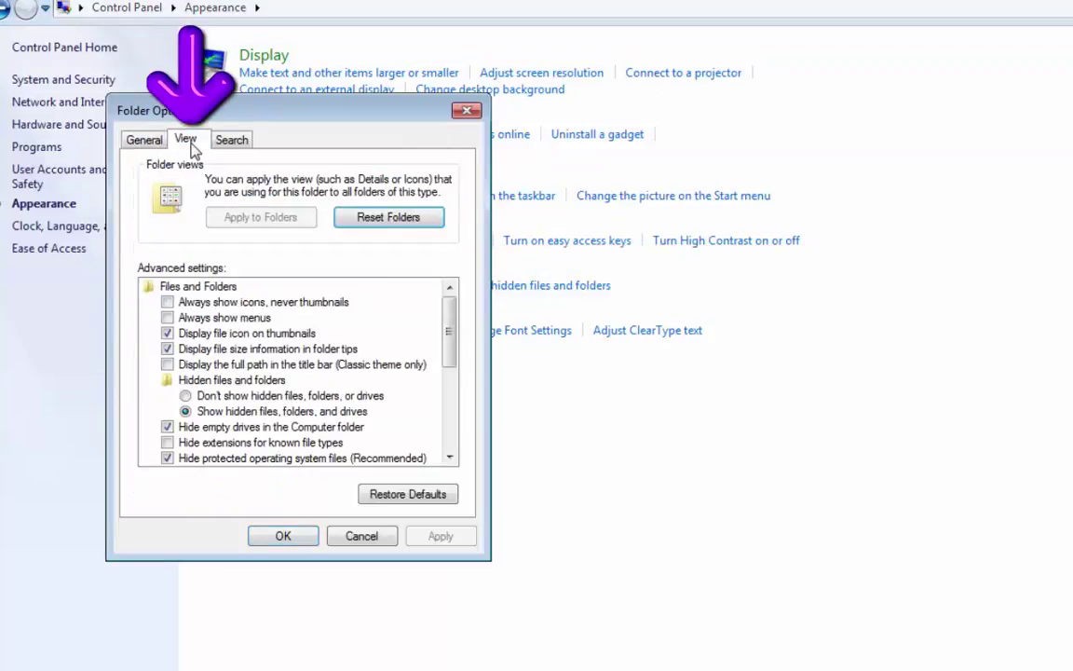
pyautogui.click(185, 396)
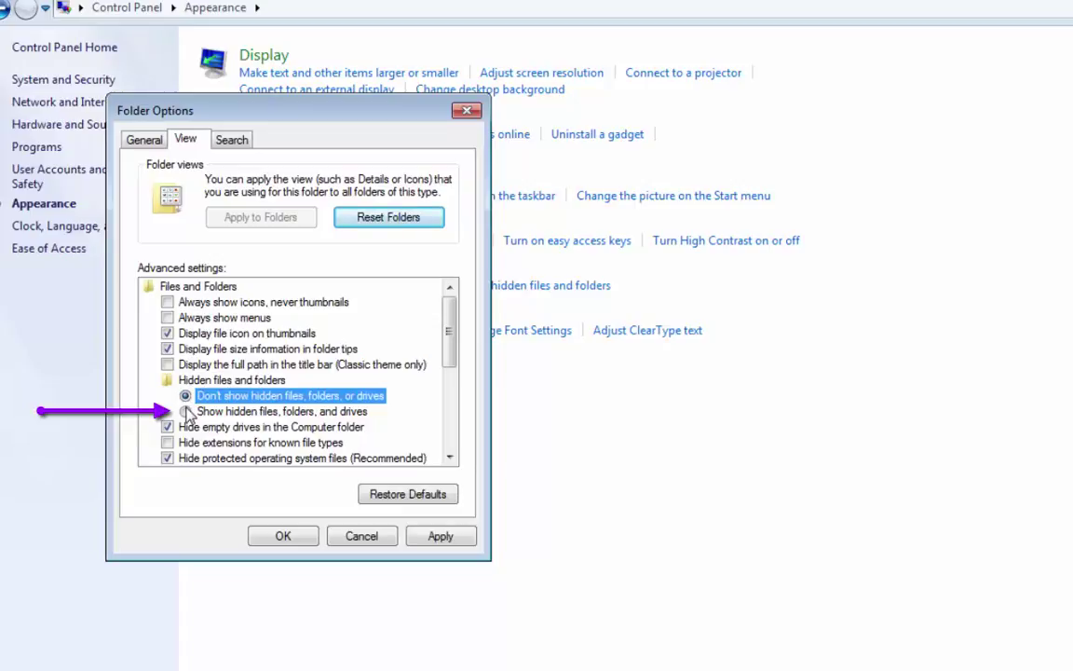
pyautogui.click(186, 411)
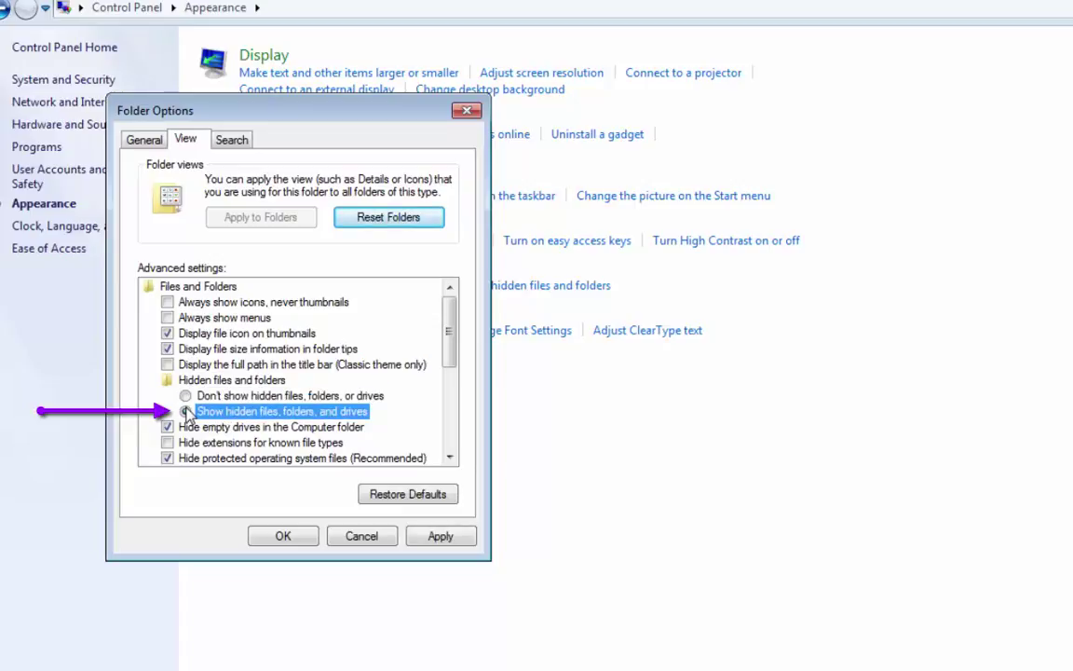
pyautogui.click(456, 542)
pyautogui.click(314, 536)
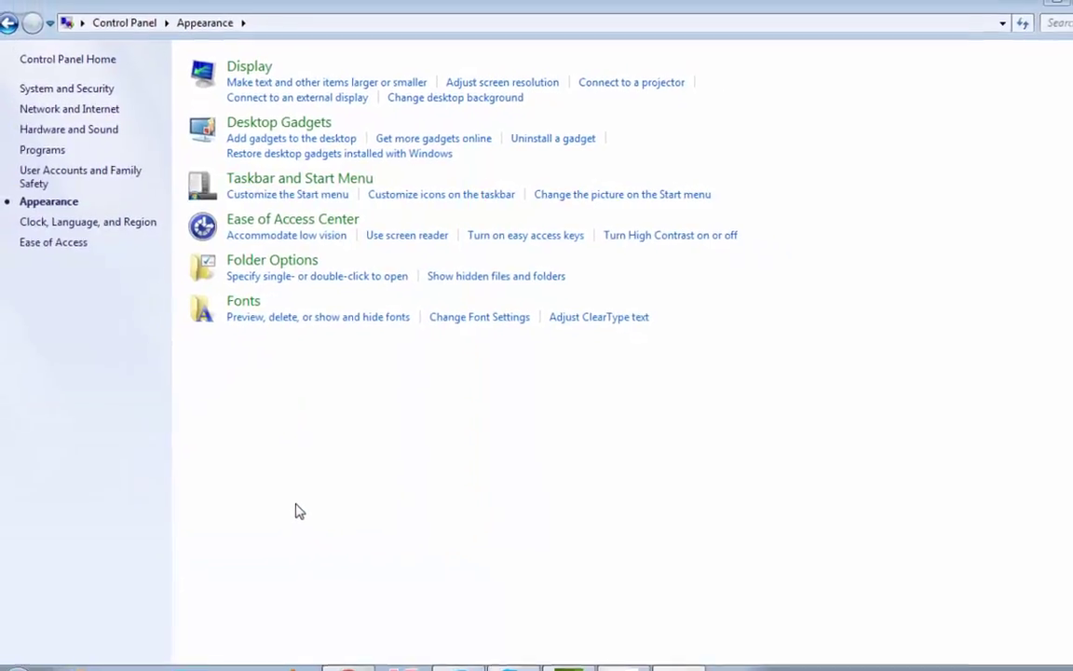
# Return to Chrome's Extensions page and enable Developer mode to reveal extension IDs.
pyautogui.click(1055, 11)
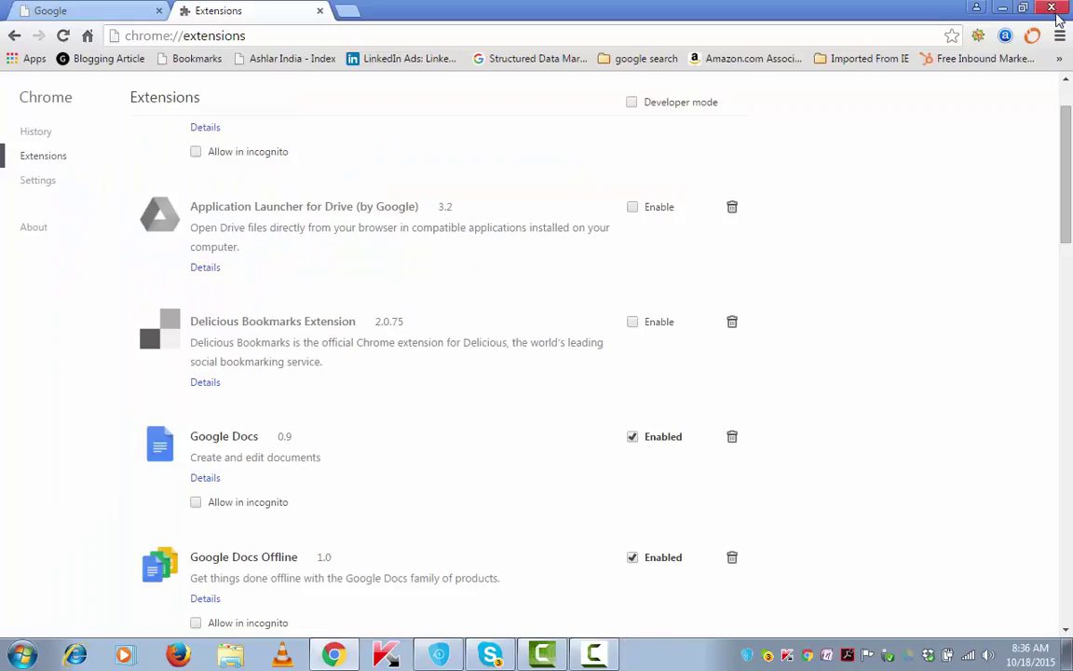
pyautogui.scroll(2, 757, 164)
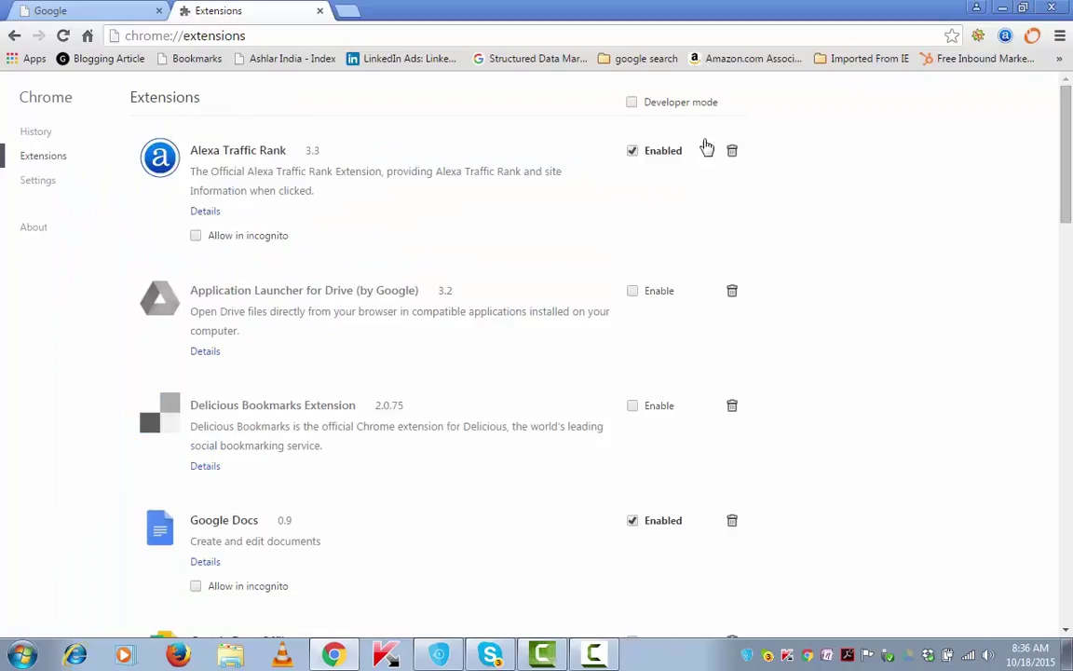
pyautogui.click(632, 105)
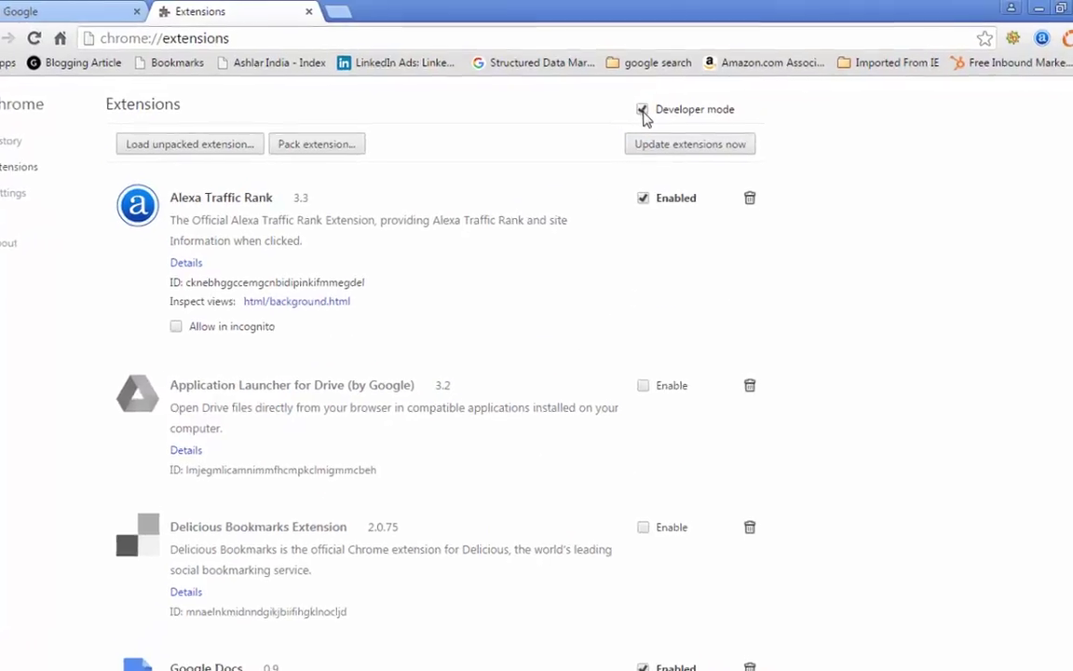
pyautogui.moveTo(381, 288); pyautogui.dragTo(353, 289)
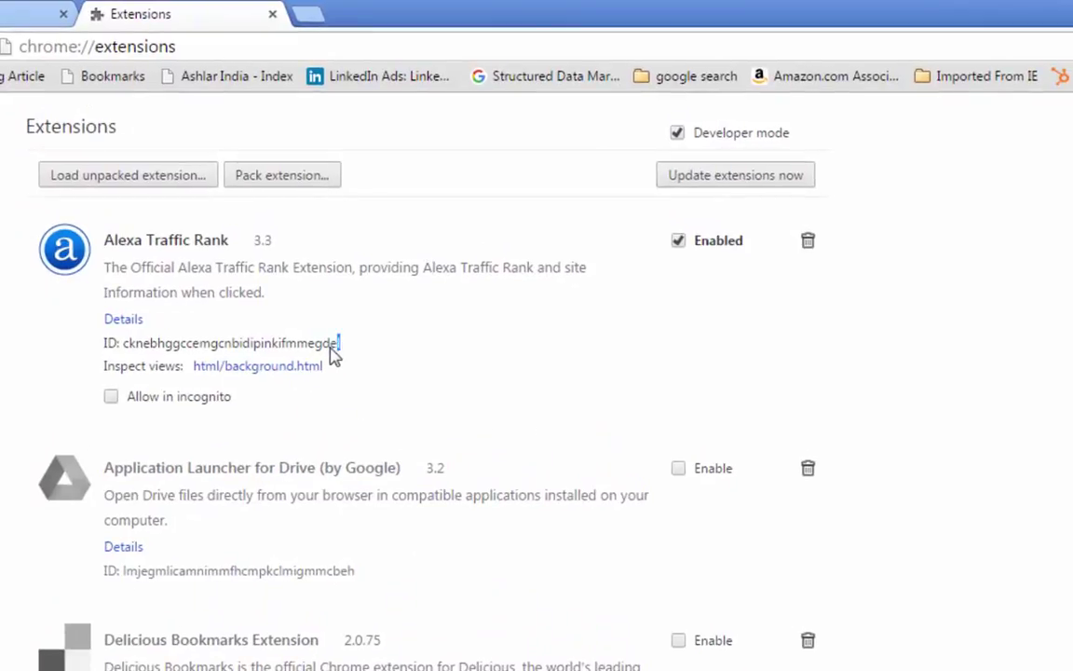
pyautogui.moveTo(334, 354); pyautogui.dragTo(244, 354)
pyautogui.click(429, 356)
# Scroll down to the Momentum extension and highlight its ID.
pyautogui.scroll(-10, 428, 401)
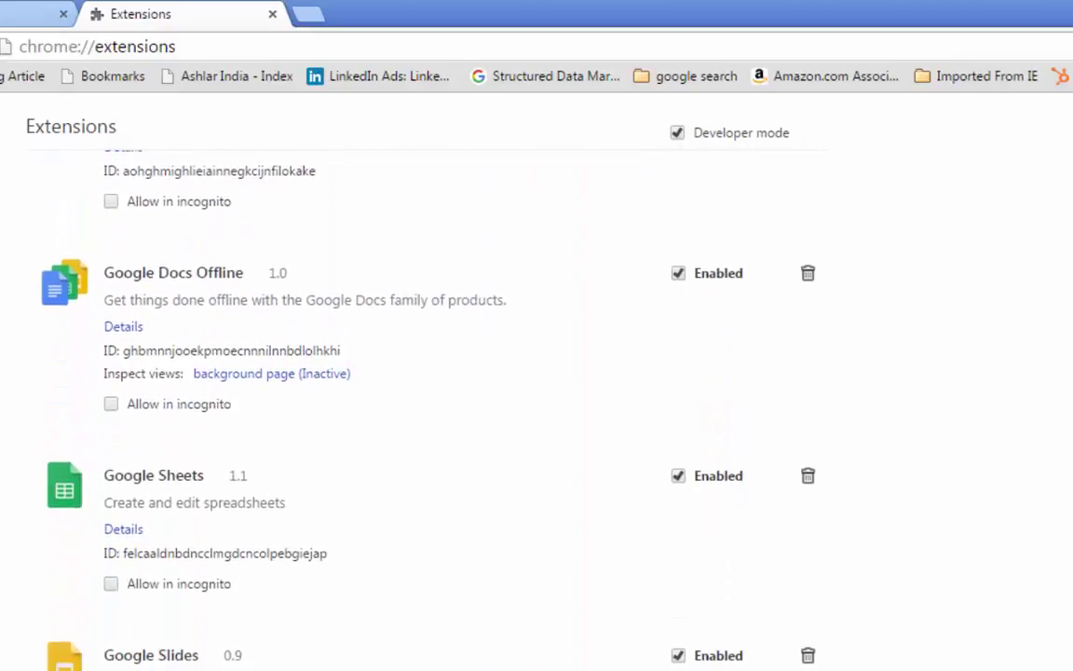
pyautogui.scroll(-5, 456, 526)
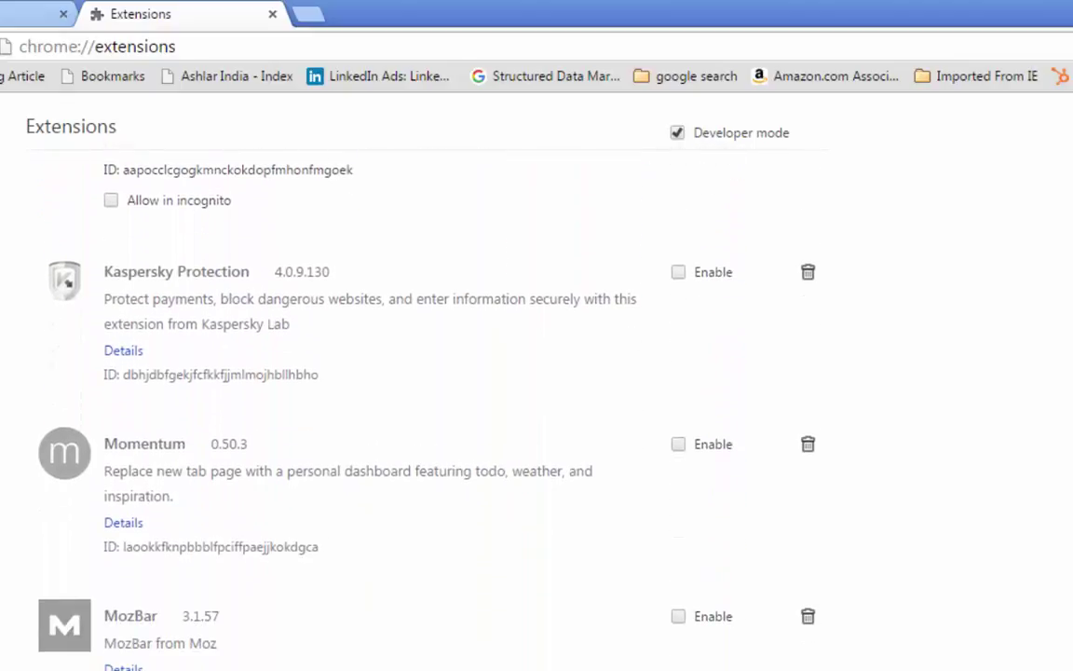
pyautogui.moveTo(341, 555); pyautogui.dragTo(127, 560)
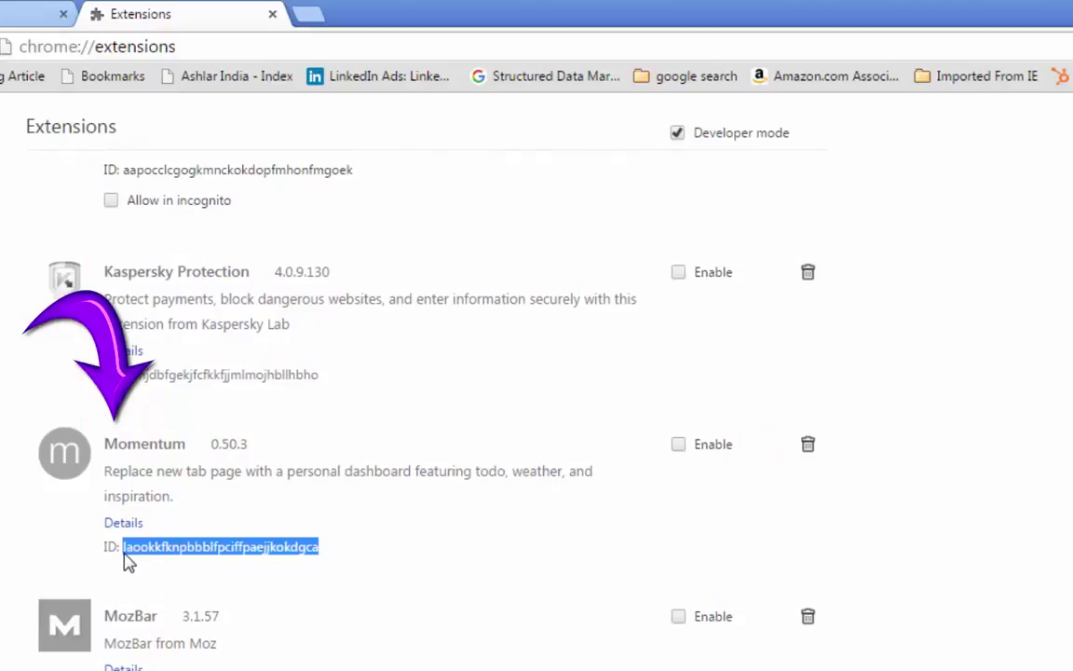
pyautogui.click(332, 562)
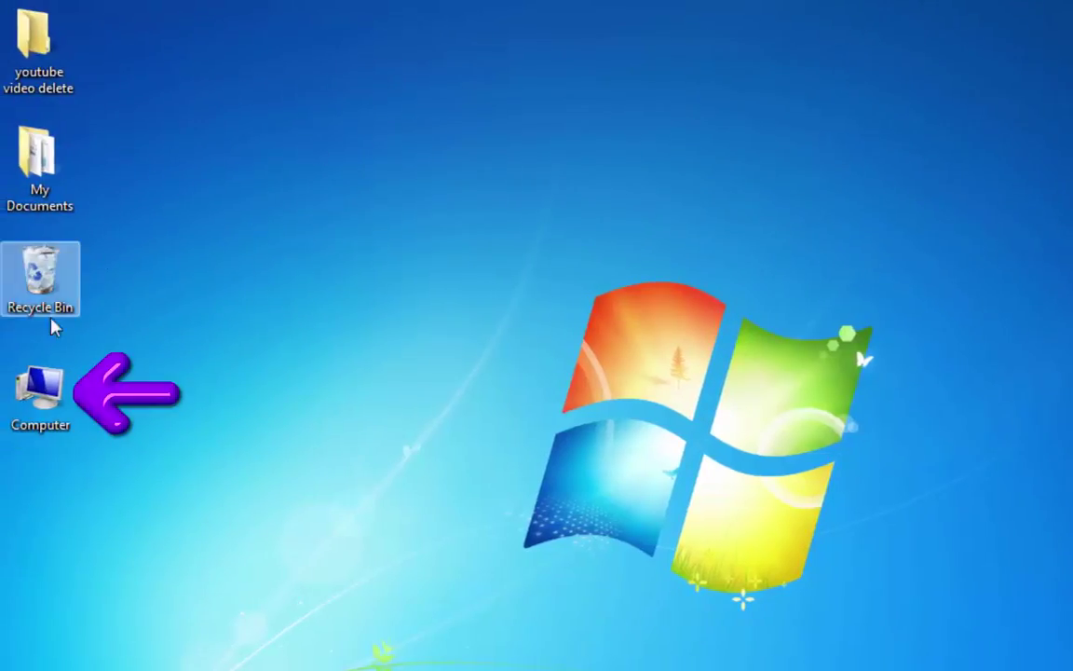
# Open Computer, the C: drive, Users and the user's profile folder.
pyautogui.doubleClick(40, 393)
pyautogui.doubleClick(235, 172)
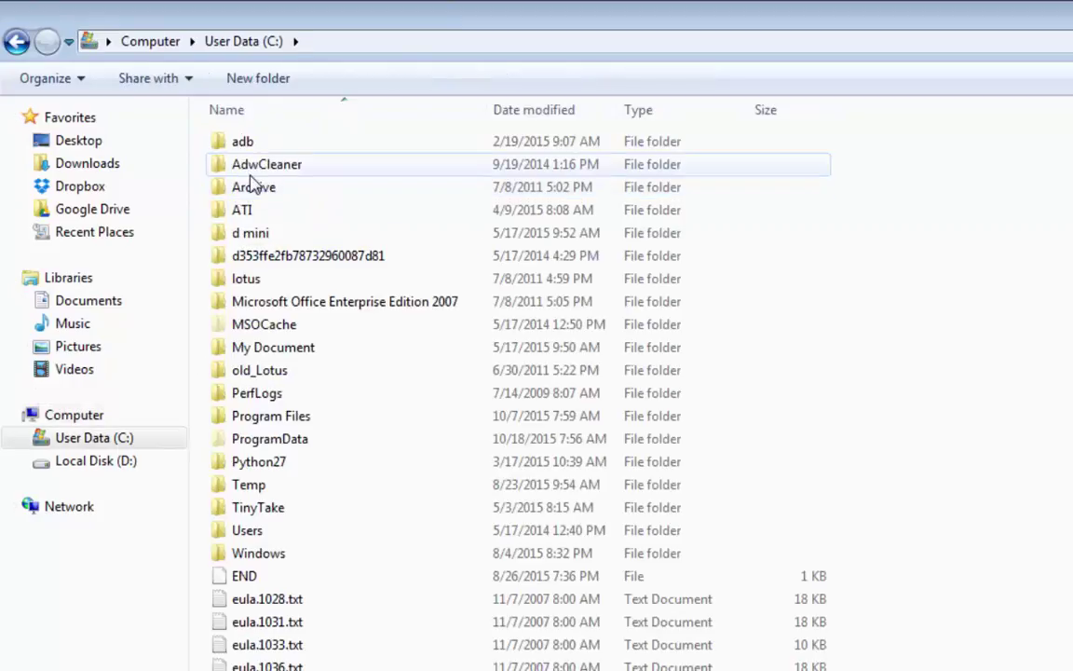
pyautogui.click(252, 234)
pyautogui.press('u')
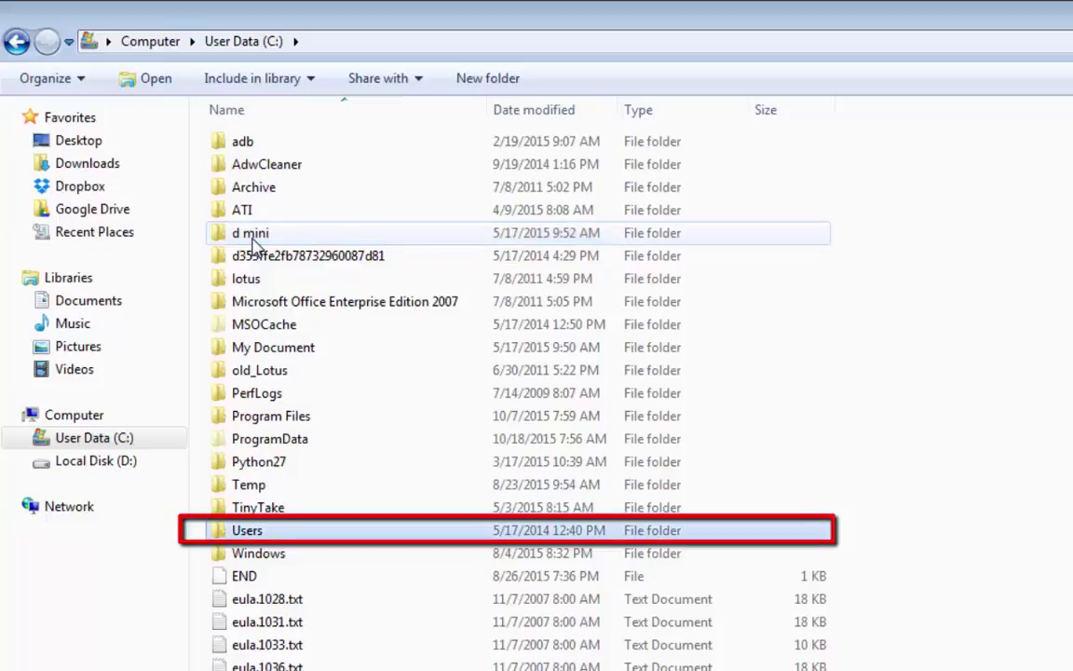
pyautogui.press('Return')
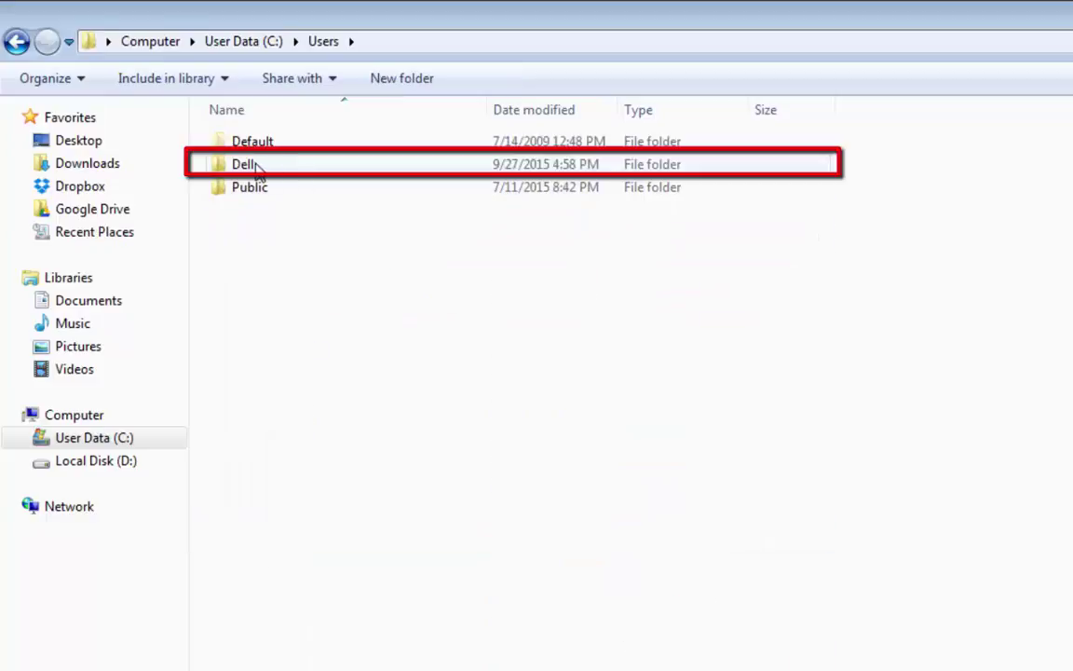
pyautogui.click(259, 168)
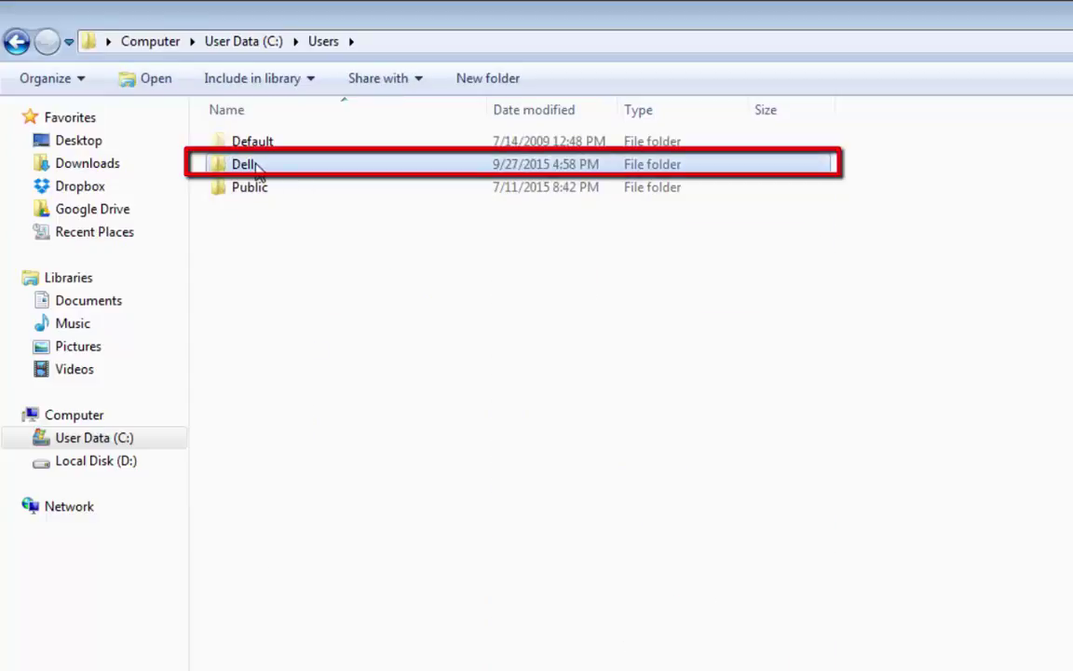
pyautogui.doubleClick(259, 166)
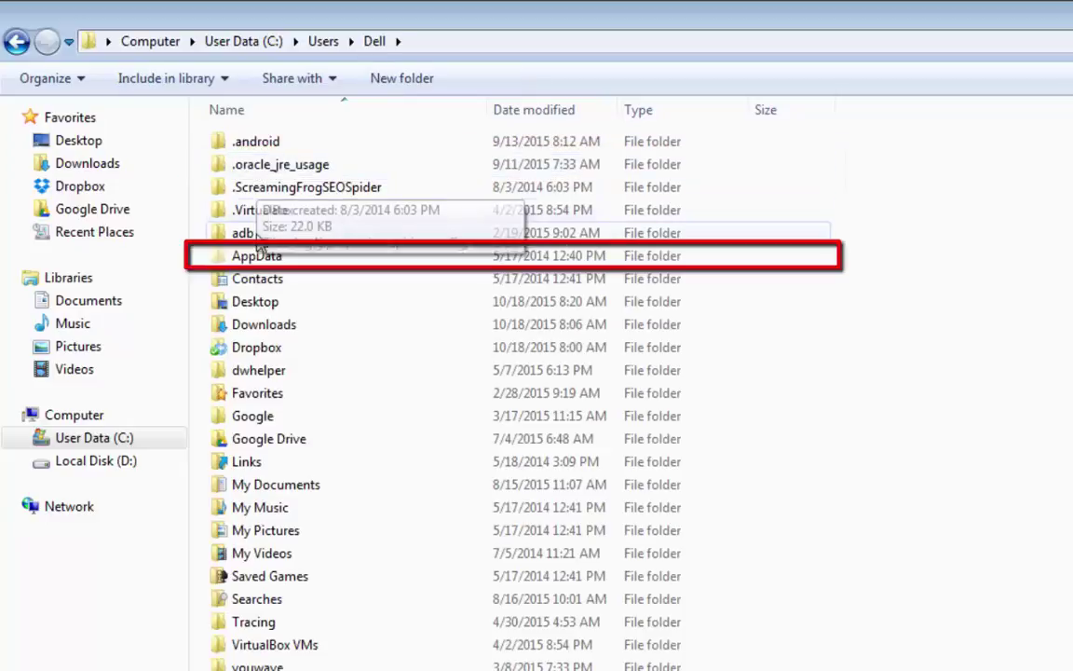
# Drill down through AppData\Local\Google\Chrome\User Data\Default into the Extensions folder.
pyautogui.doubleClick(264, 258)
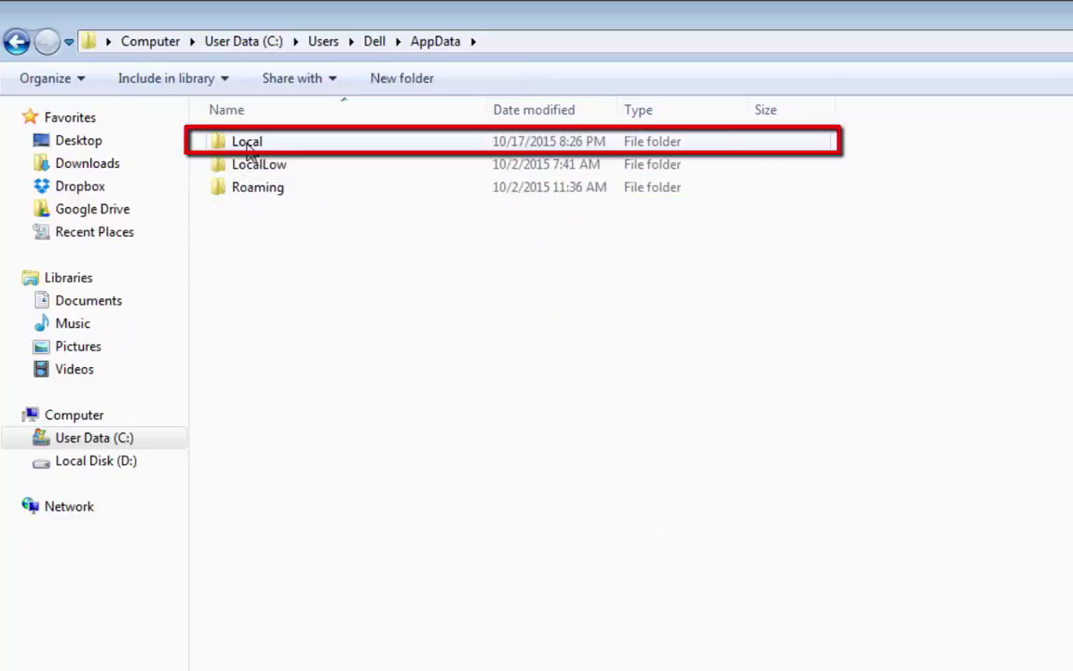
pyautogui.doubleClick(249, 149)
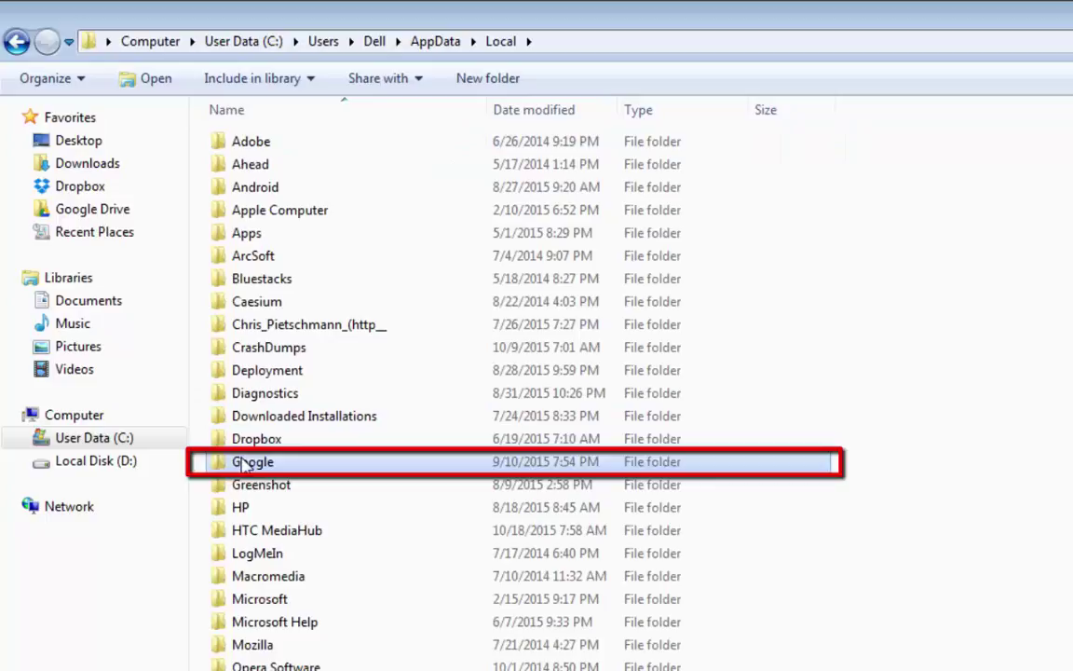
pyautogui.doubleClick(244, 464)
pyautogui.doubleClick(269, 147)
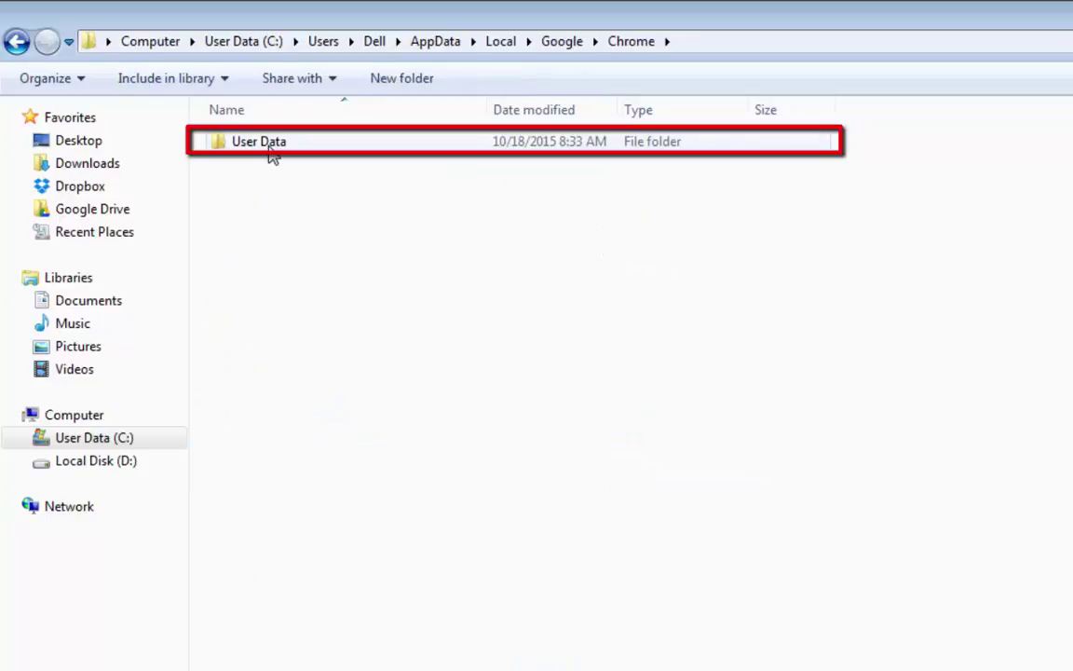
pyautogui.doubleClick(271, 154)
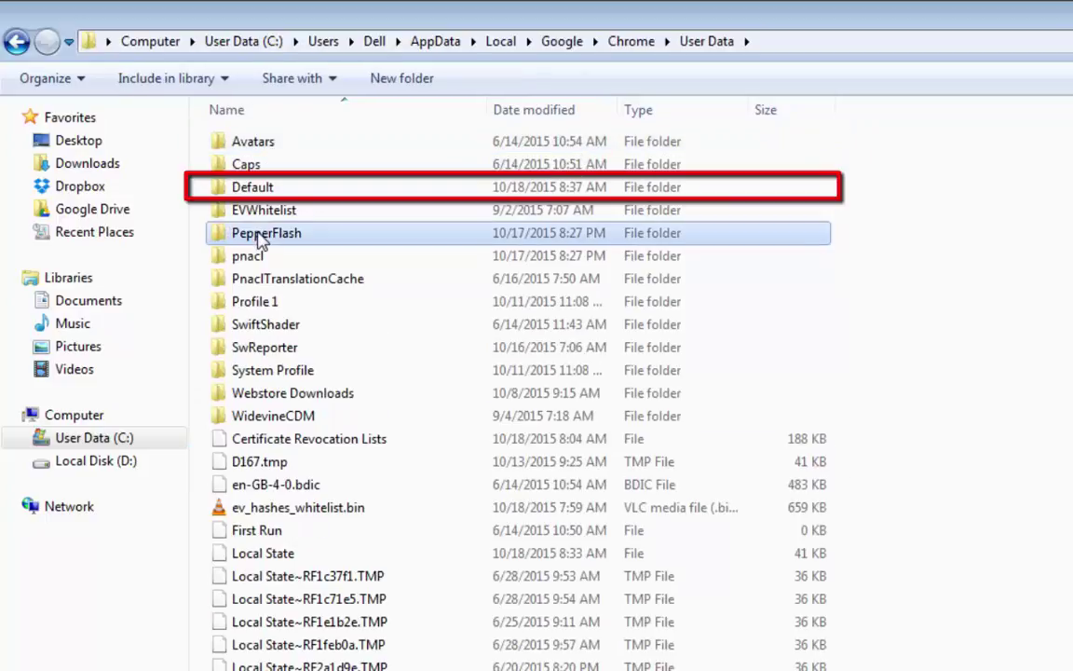
pyautogui.click(262, 240)
pyautogui.press('d')
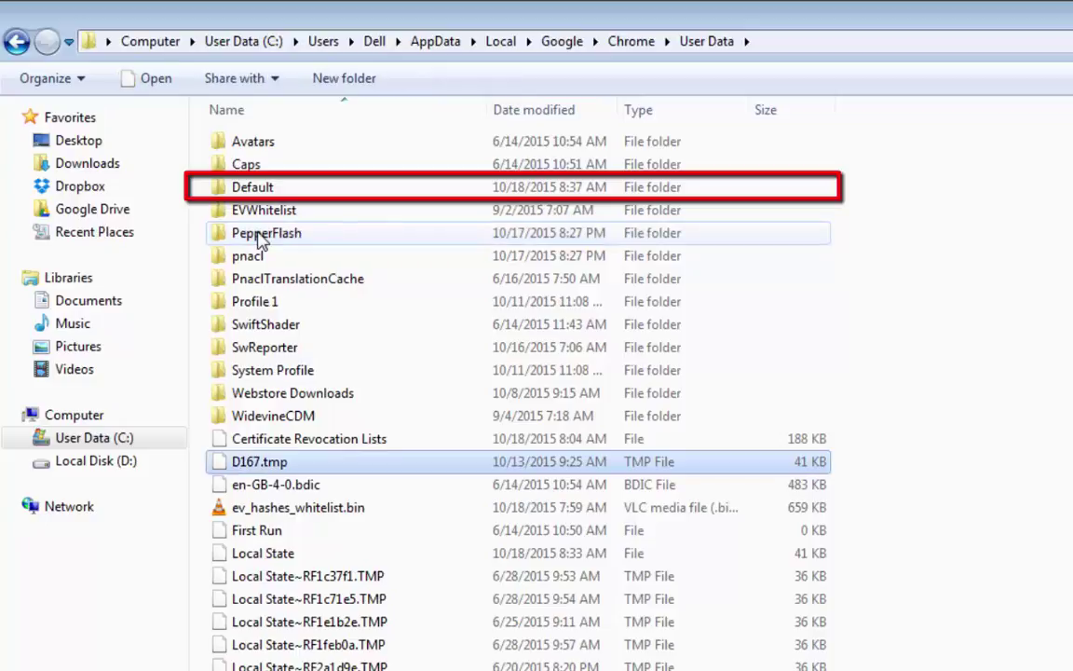
pyautogui.doubleClick(265, 186)
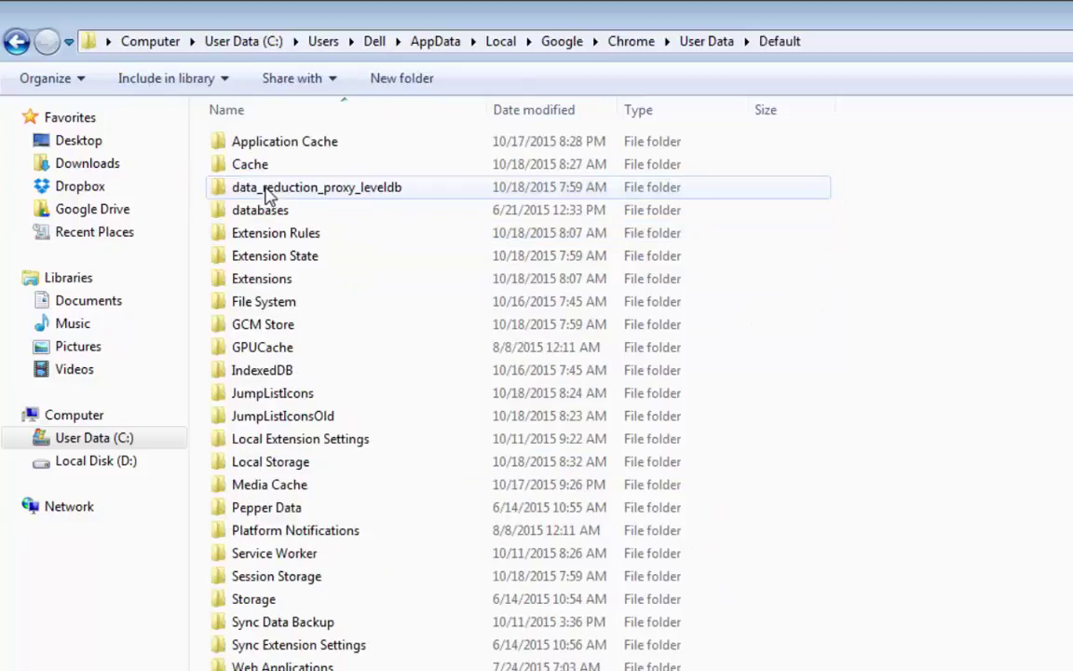
pyautogui.doubleClick(270, 284)
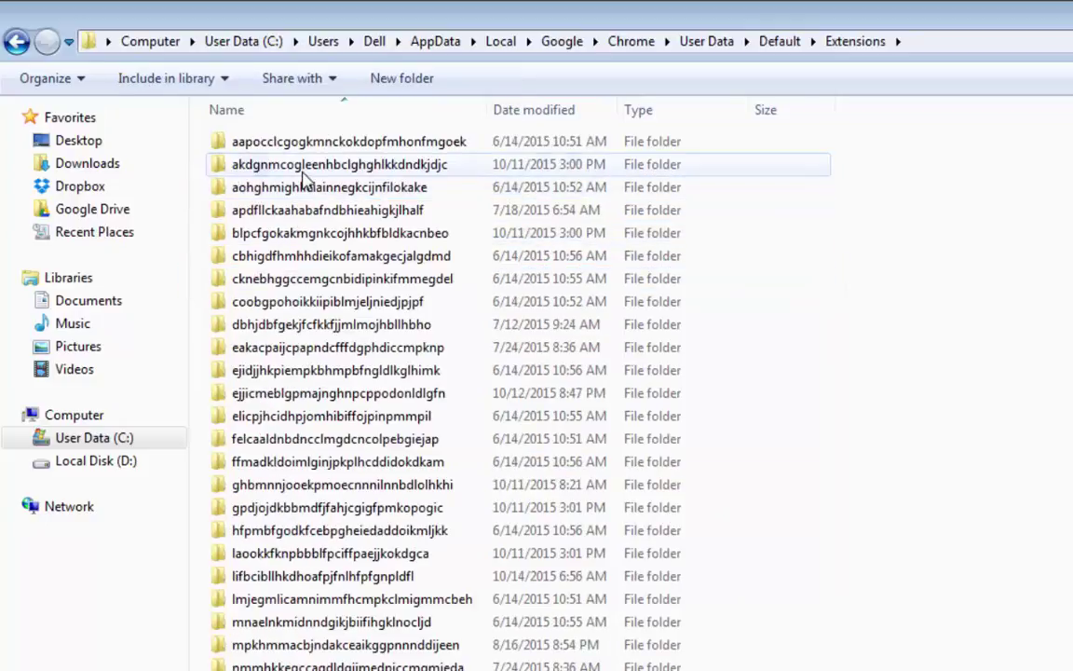
pyautogui.click(301, 172)
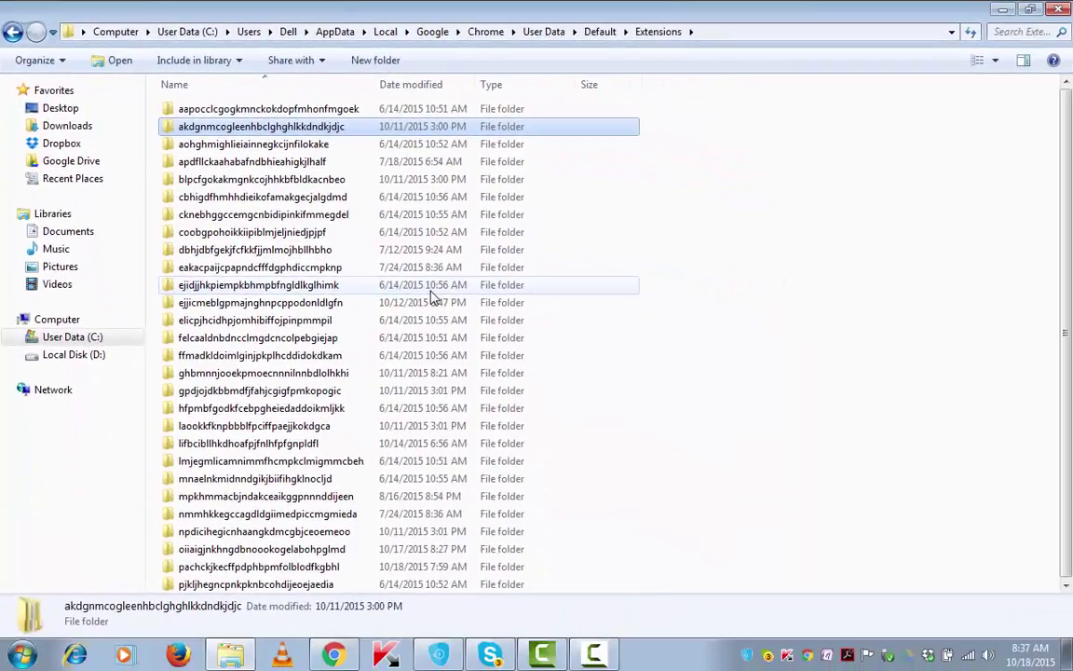
# Back in Chrome, select the full Momentum extension ID to copy it.
pyautogui.click(334, 655)
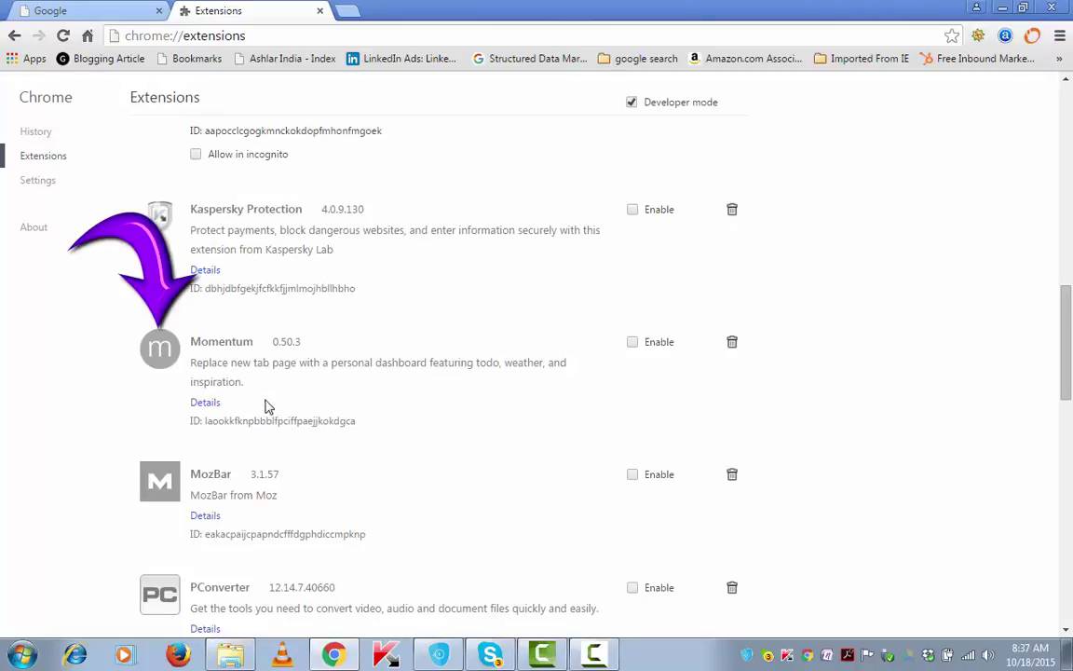
pyautogui.moveTo(363, 427); pyautogui.dragTo(203, 427)
pyautogui.hotkey('ctrl', 'c')
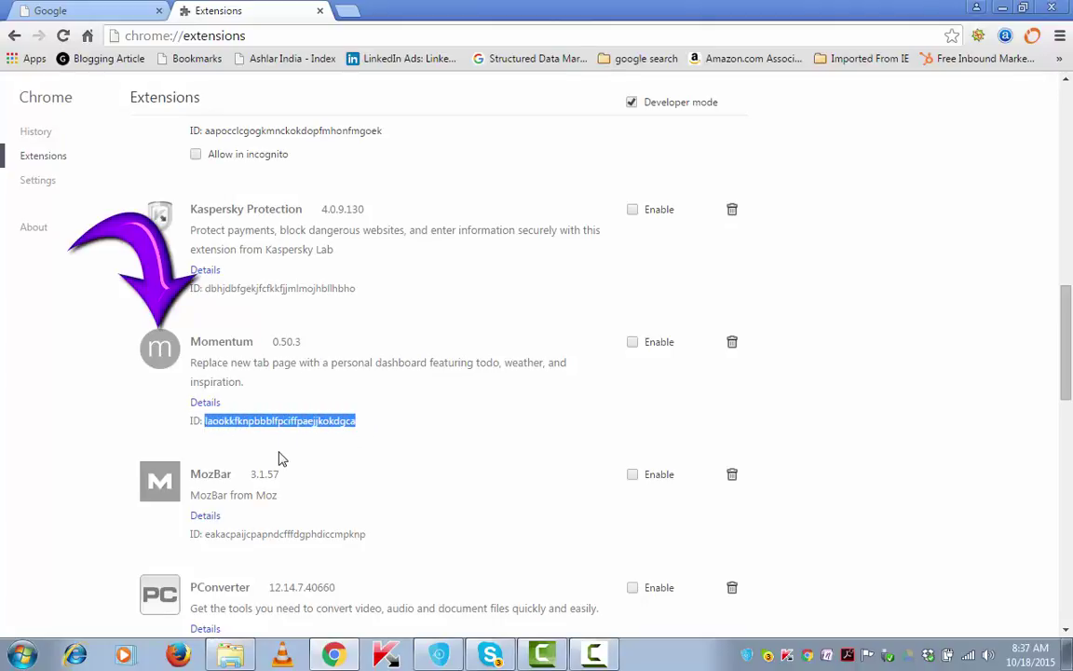
# Search the Extensions folder for the pasted Momentum extension ID.
pyautogui.click(230, 655)
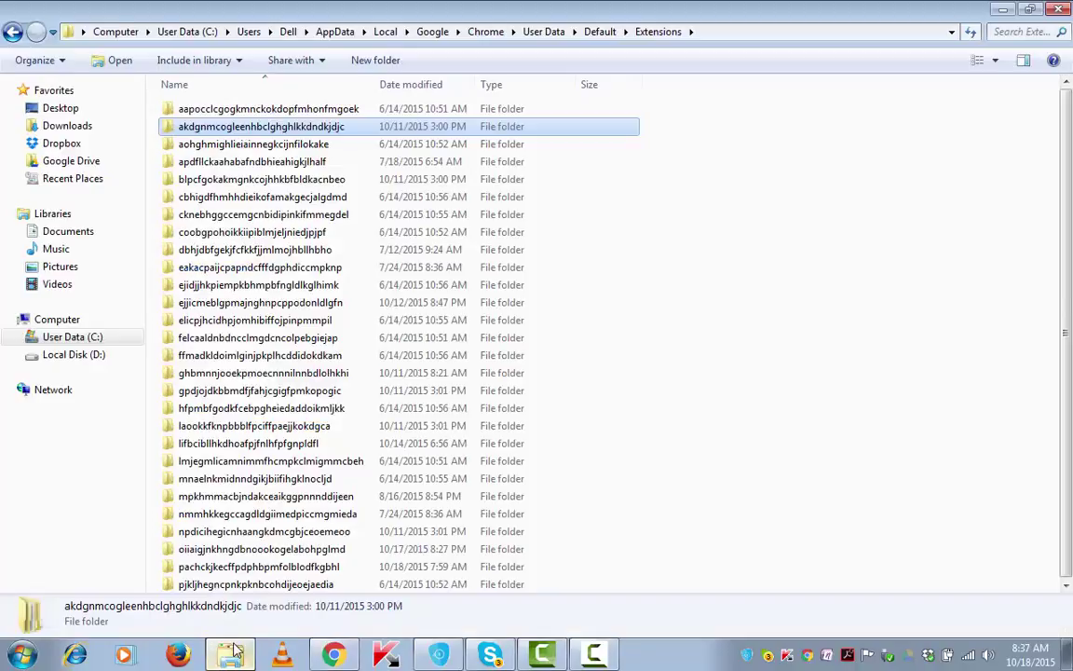
pyautogui.hotkey('ctrl', 'f')
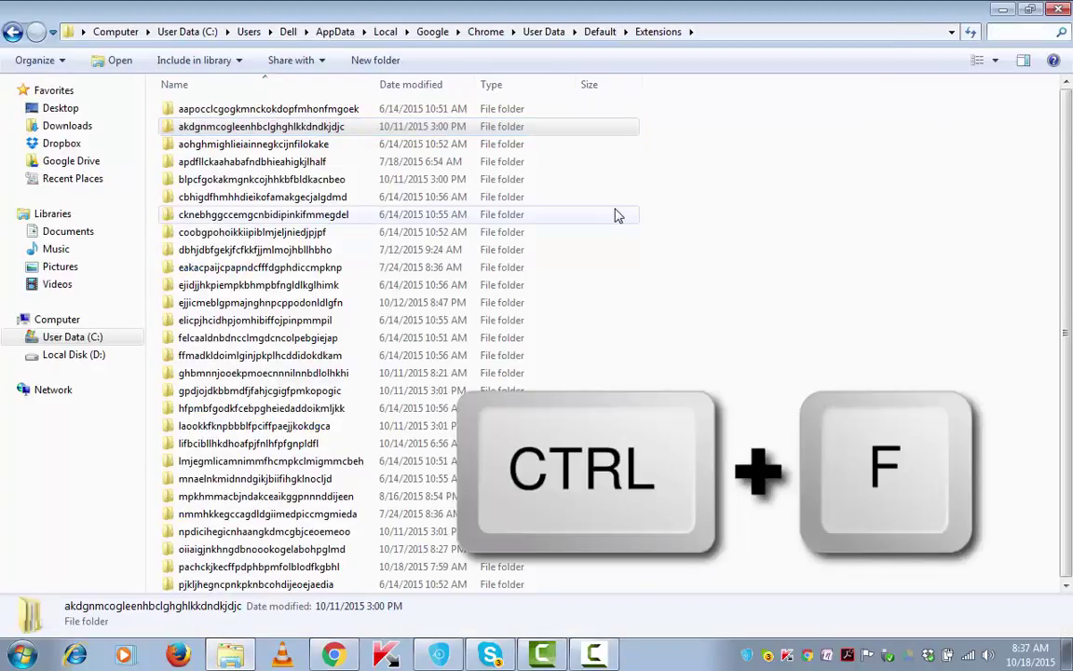
pyautogui.hotkey('ctrl', 'v')
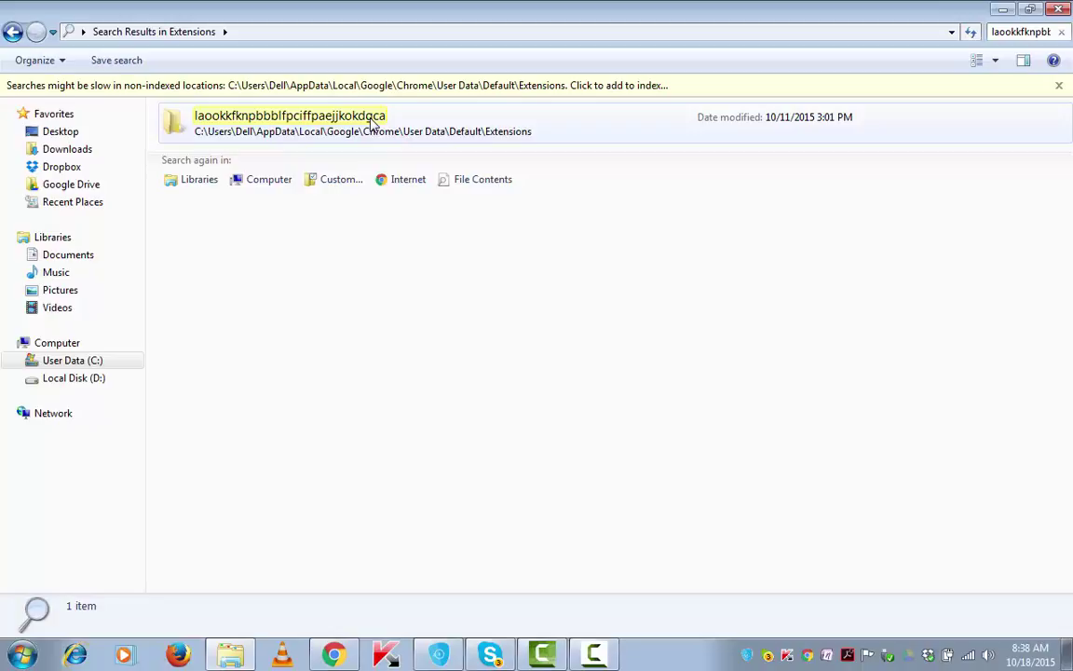
# Permanently delete the matching Momentum ID folder with Shift+Delete and confirm.
pyautogui.click(373, 122)
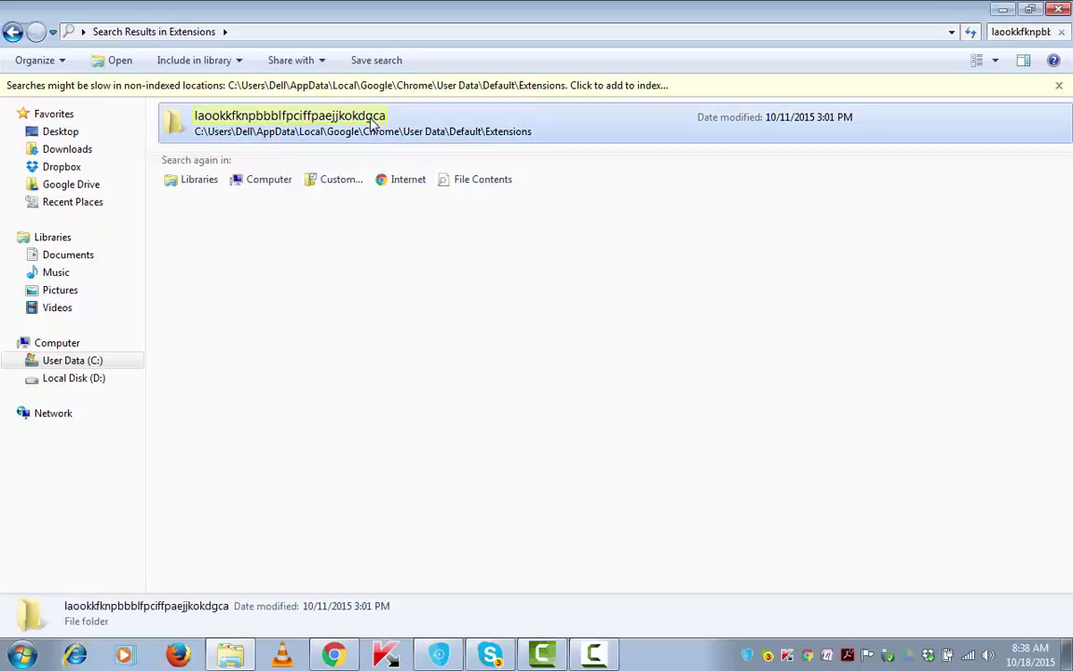
pyautogui.hotkey('shift', 'Delete')
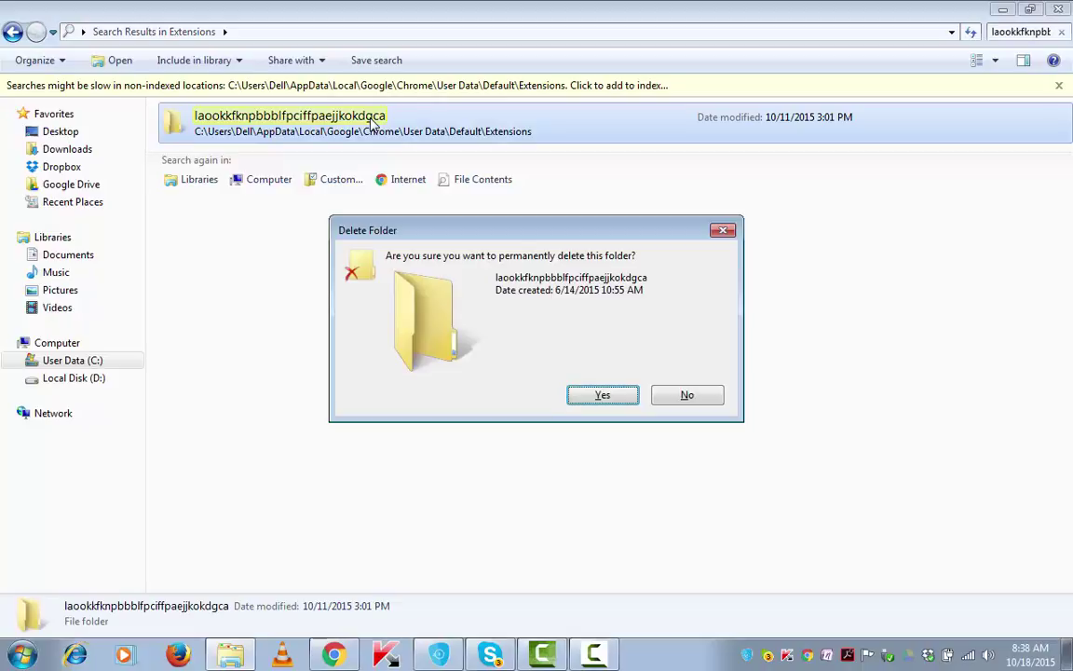
pyautogui.click(601, 395)
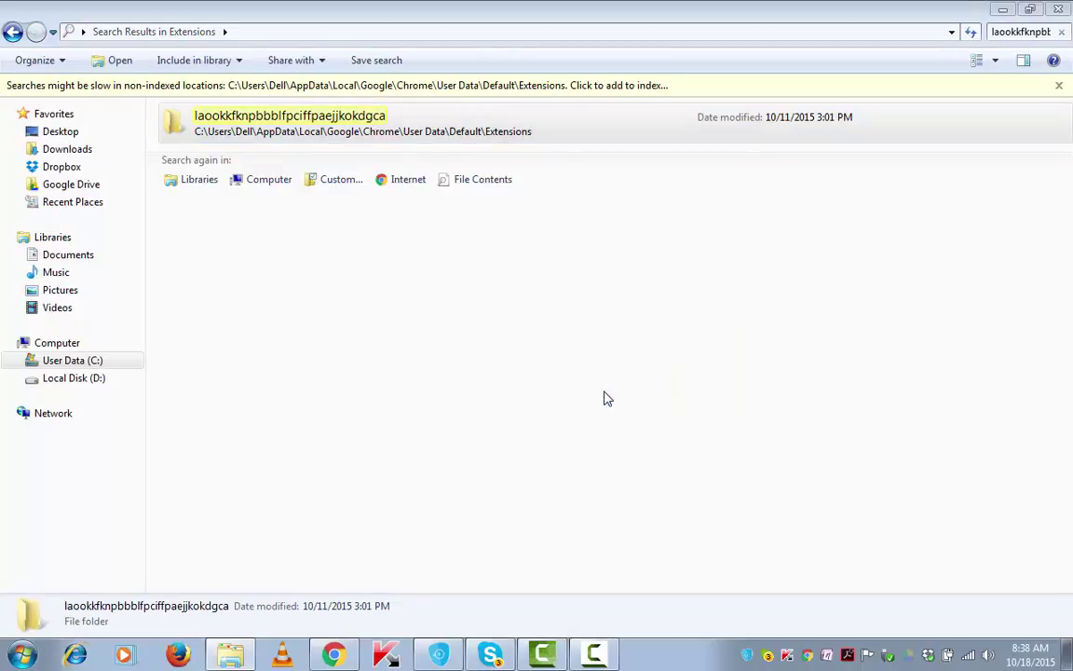